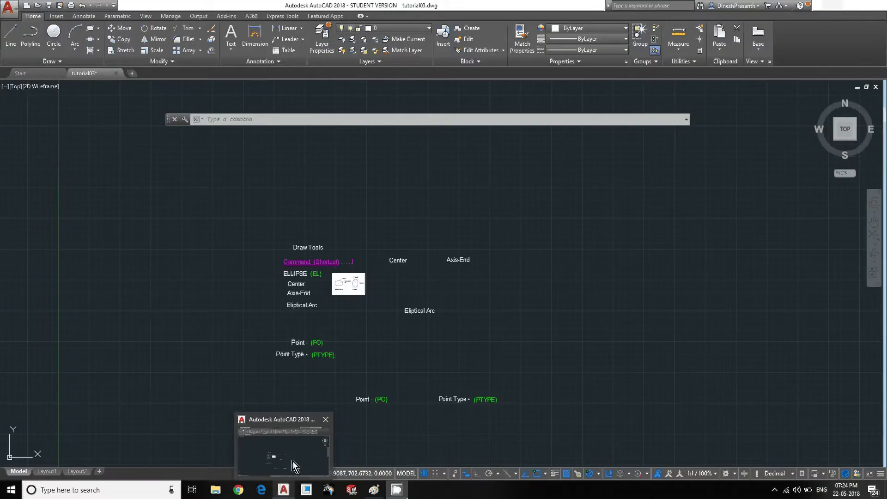
- Switch to AutoCAD and examine the Draw Tools notes on the ELLIPSE command and the ellipse reference picture
left_click(293, 461)
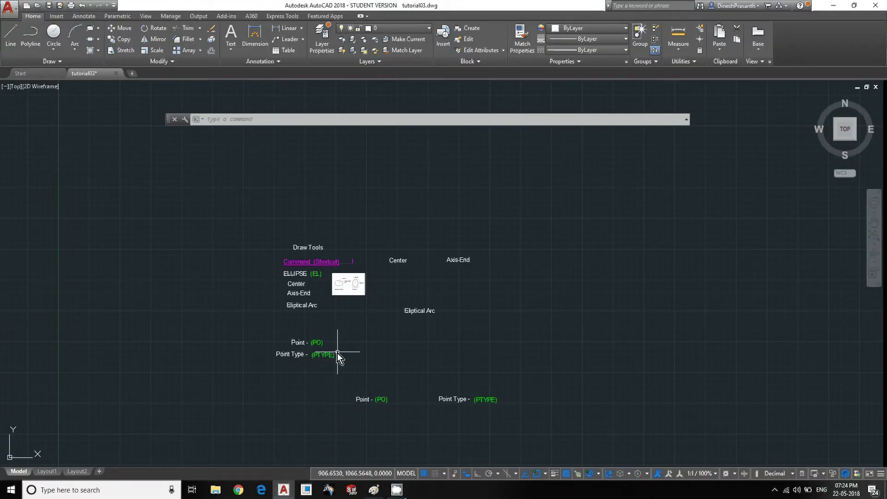
scroll(334, 292, "up", 6)
middle_click_drag(333, 291, 328, 354)
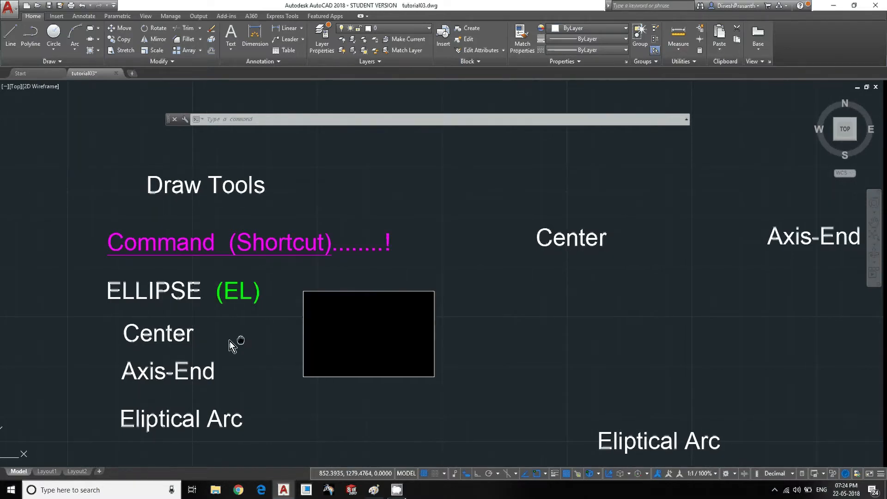
scroll(330, 336, "up", 6)
middle_click_drag(331, 334, 362, 323)
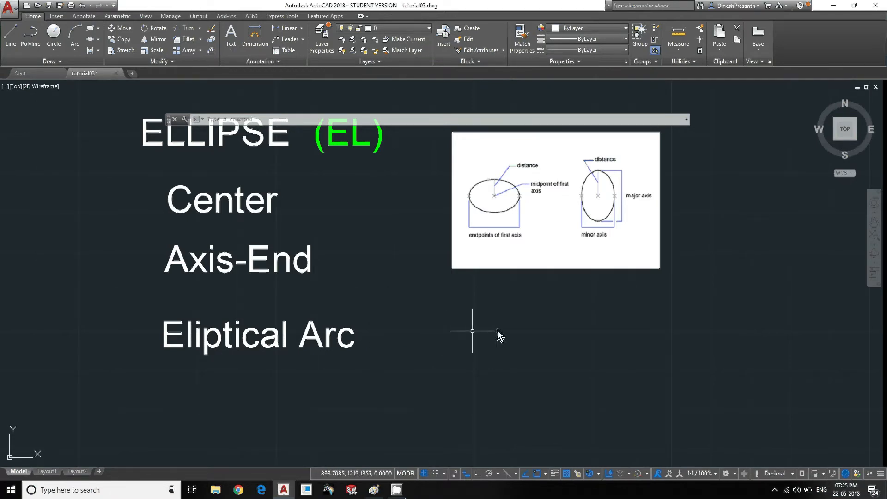
middle_click_drag(540, 329, 450, 360)
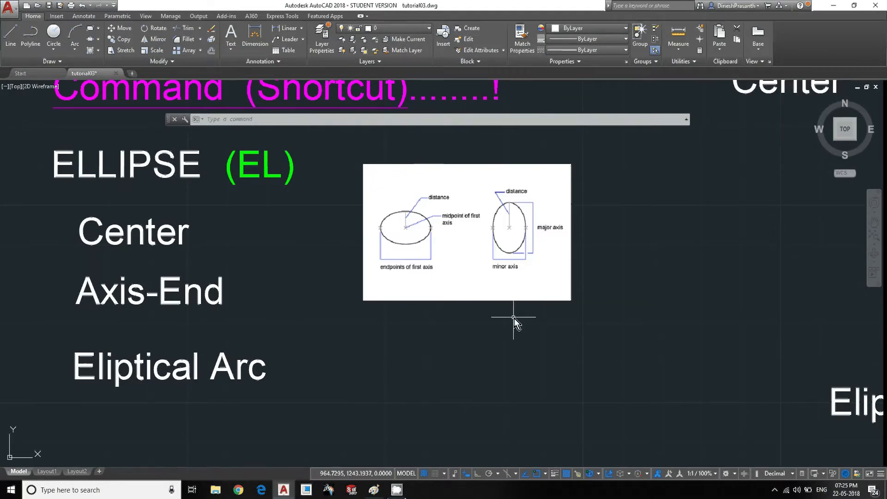
mouse_move(611, 254)
middle_mouse_down()
mouse_move(411, 371)
mouse_move(472, 327)
middle_mouse_up()
scroll(428, 368, "down", 2)
scroll(328, 307, "up", 1)
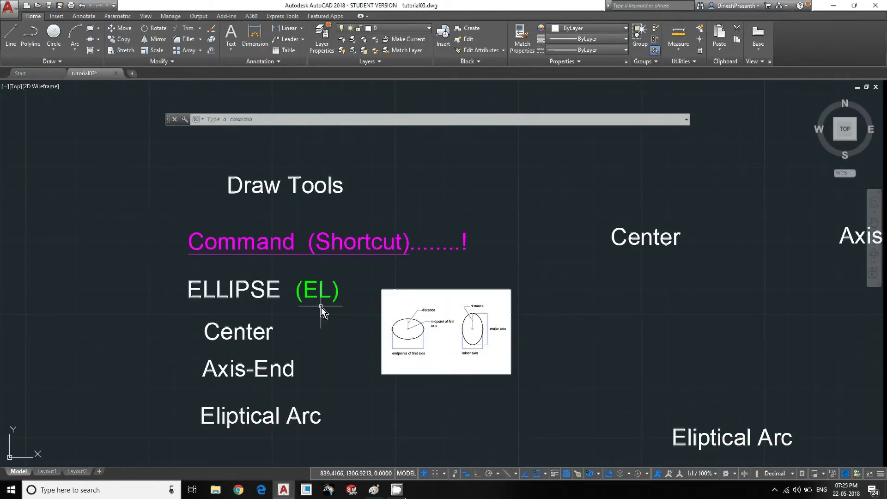
mouse_move(564, 295)
middle_mouse_down()
mouse_move(403, 327)
mouse_move(324, 331)
middle_mouse_up()
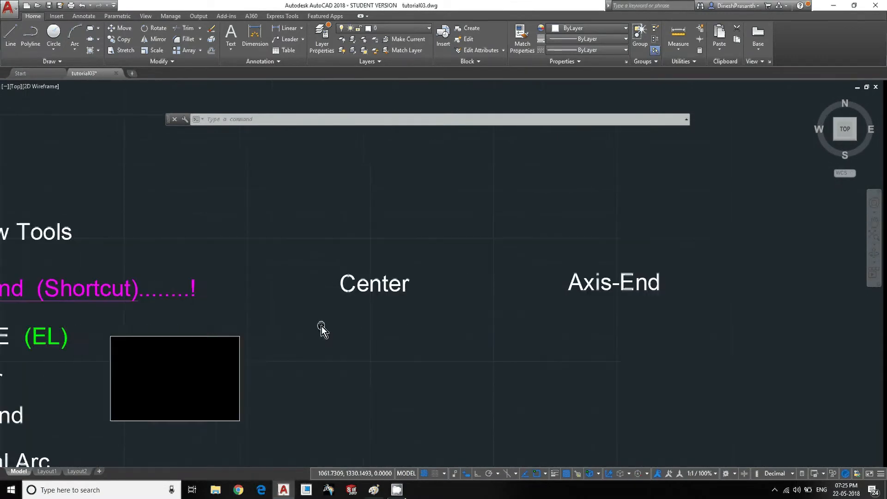
scroll(584, 331, "up", 4)
type("EL")
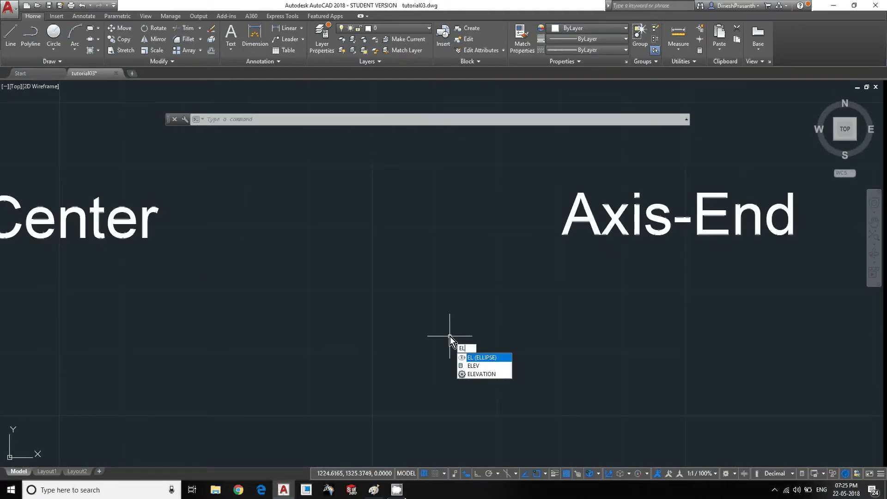
key("Return")
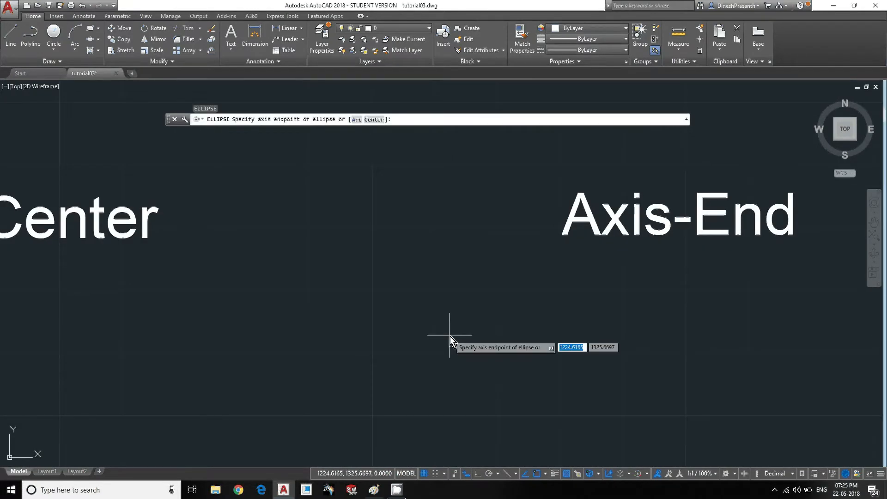
middle_click_drag(492, 274, 440, 299)
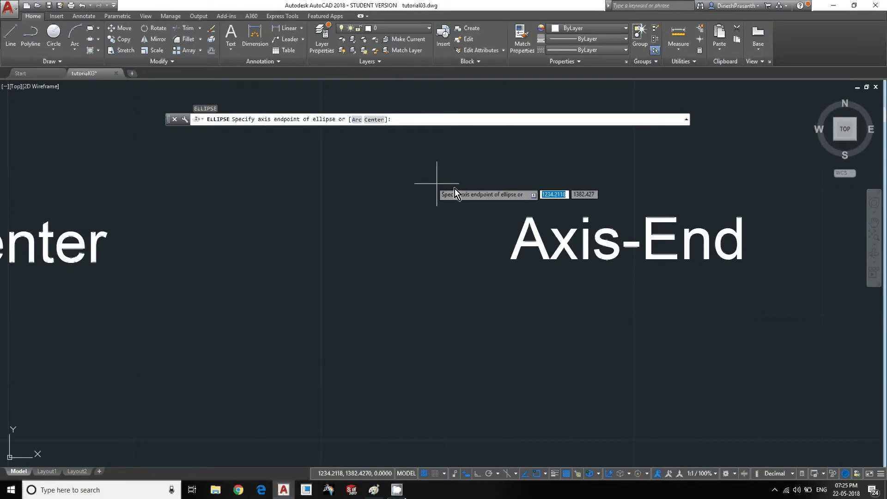
middle_click_drag(601, 268, 481, 402)
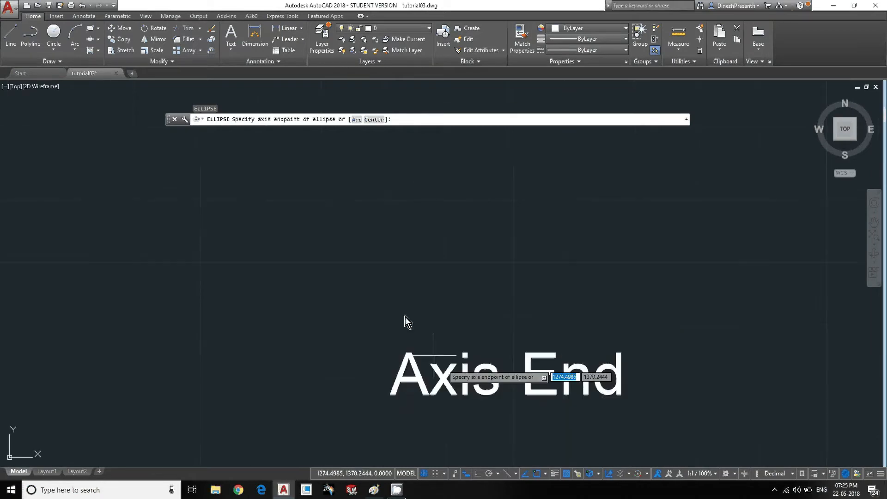
left_click(396, 247)
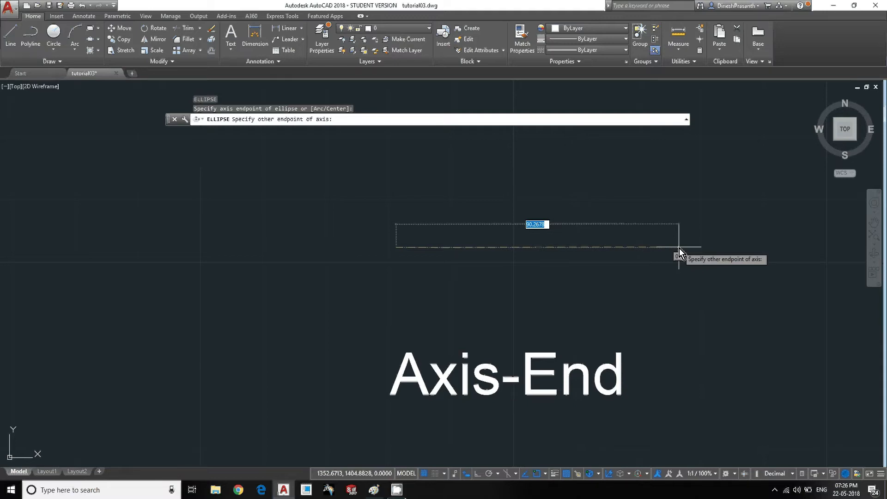
type("@100")
key("Tab")
type("0")
key("Return")
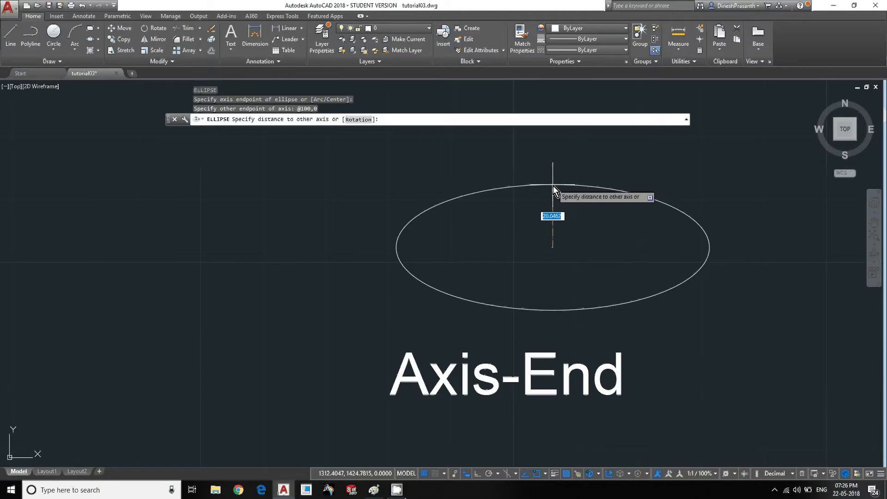
type("25")
key("Return")
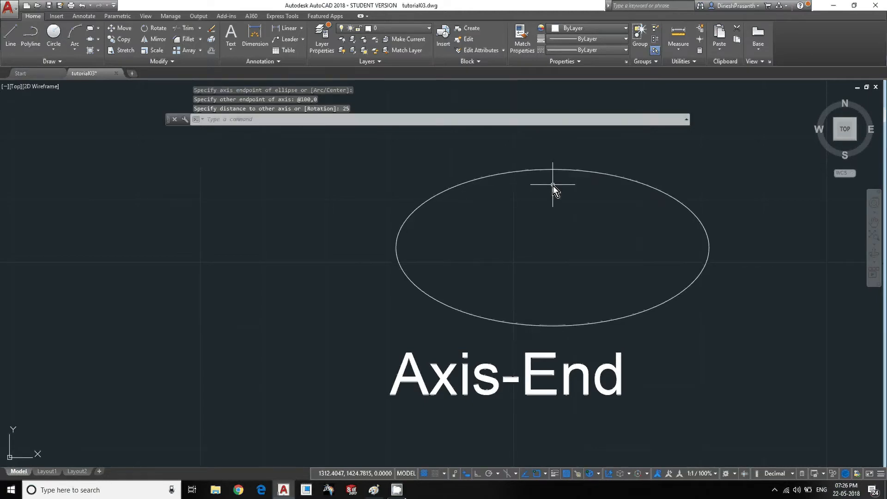
- Add a linear dimension across the full long axis of the Axis-End ellipse, placed above it
middle_click_drag(564, 241, 479, 254)
type("dli")
key("Return")
left_click(312, 262)
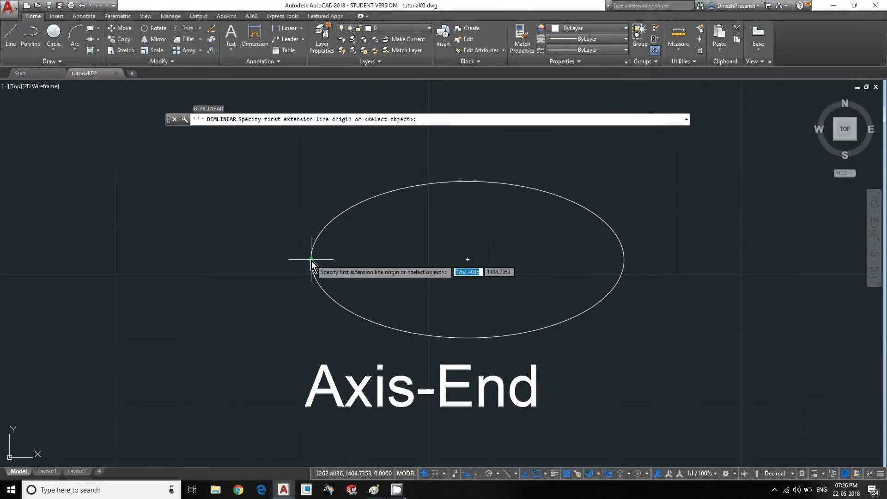
left_click(625, 261)
left_click(611, 163)
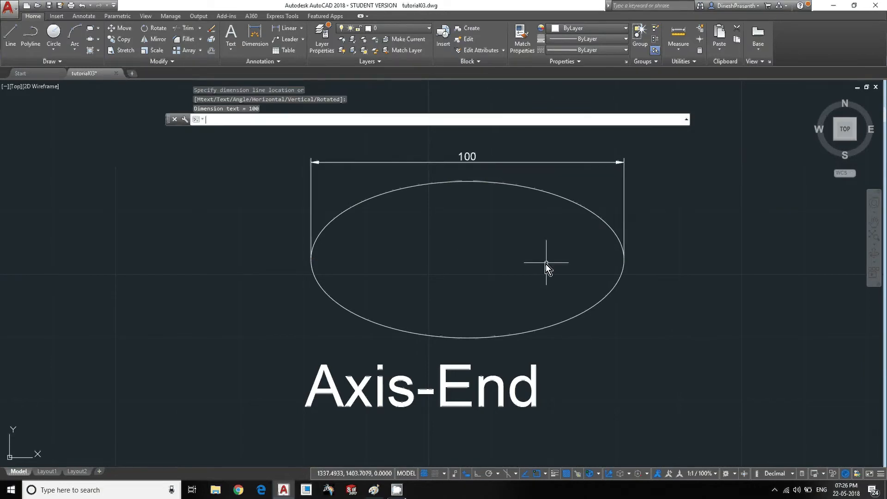
- Add a vertical linear dimension from the top quadrant to the centre of the Axis-End ellipse
key("Return")
left_click(468, 181)
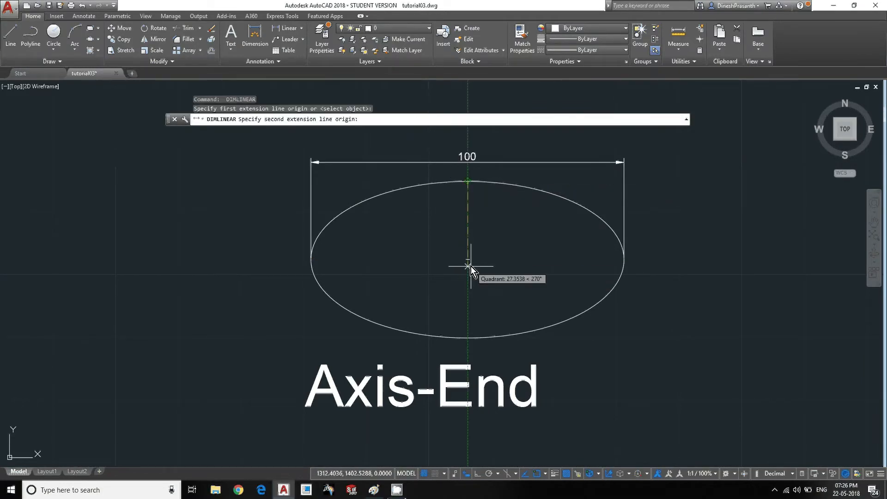
left_click(470, 266)
left_click(492, 235)
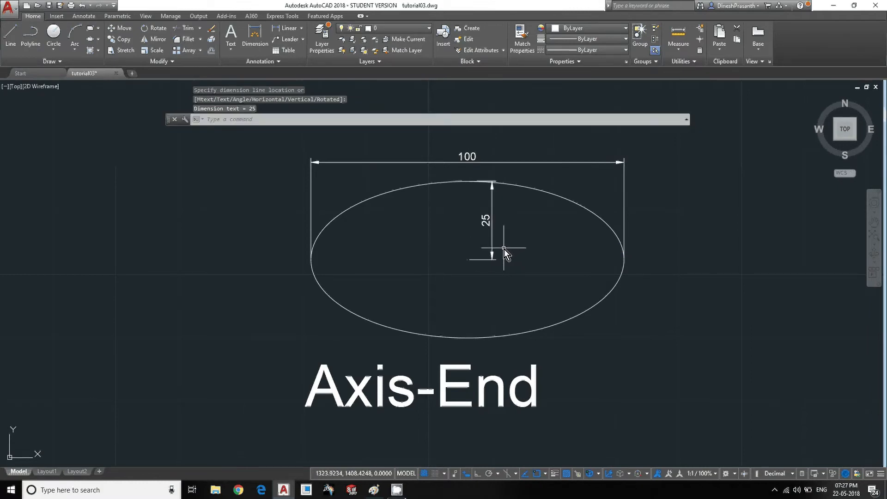
scroll(504, 249, "down", 3)
middle_click_drag(449, 315, 588, 329)
middle_click_drag(389, 365, 474, 360)
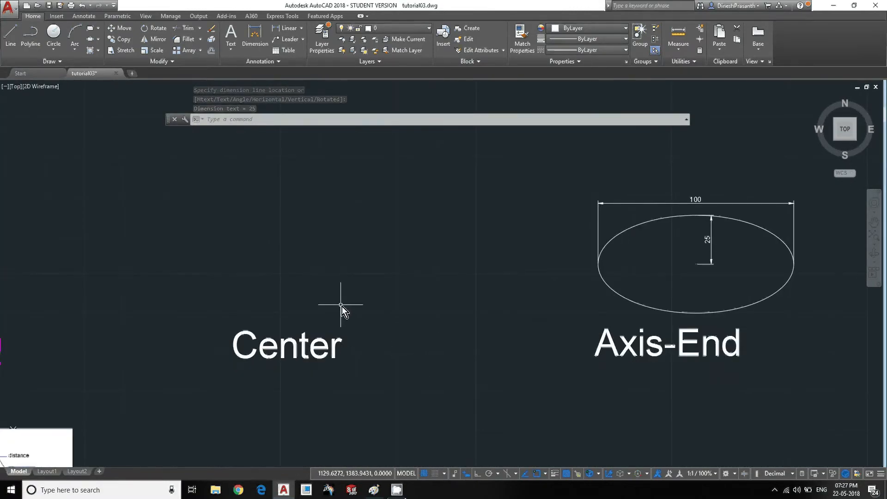
scroll(305, 314, "up", 4)
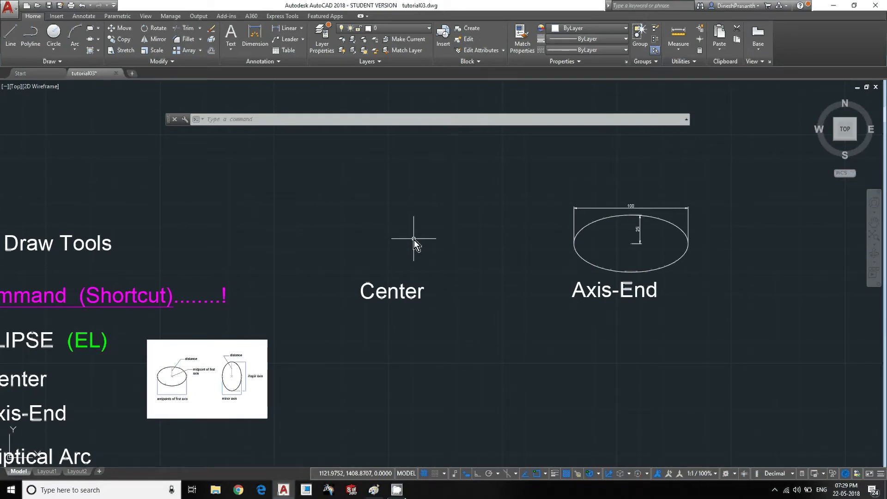
type("EL")
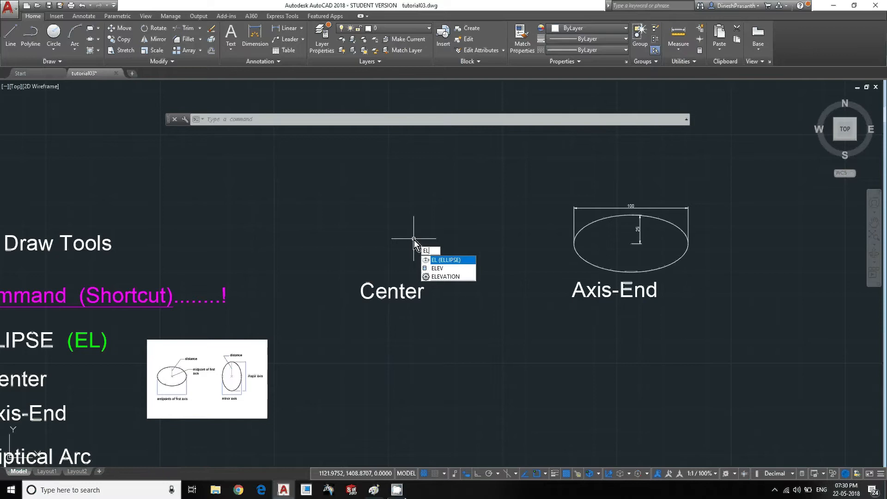
key("Return")
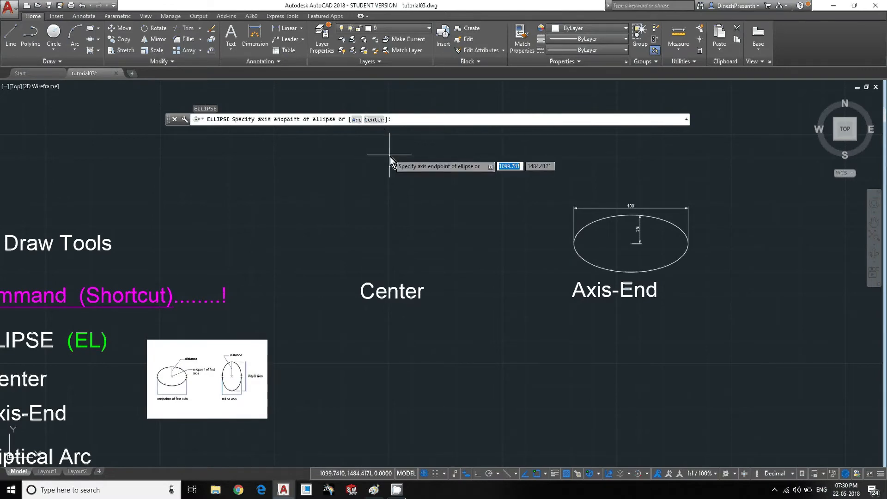
type("c")
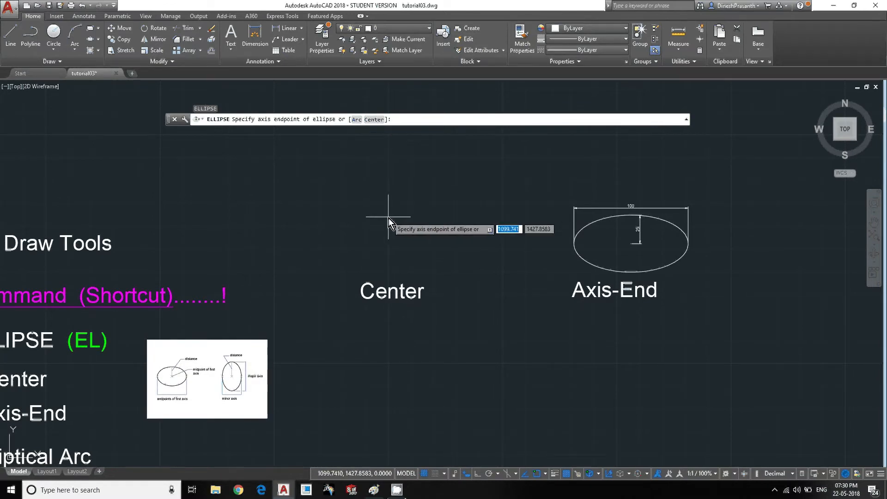
key("Return")
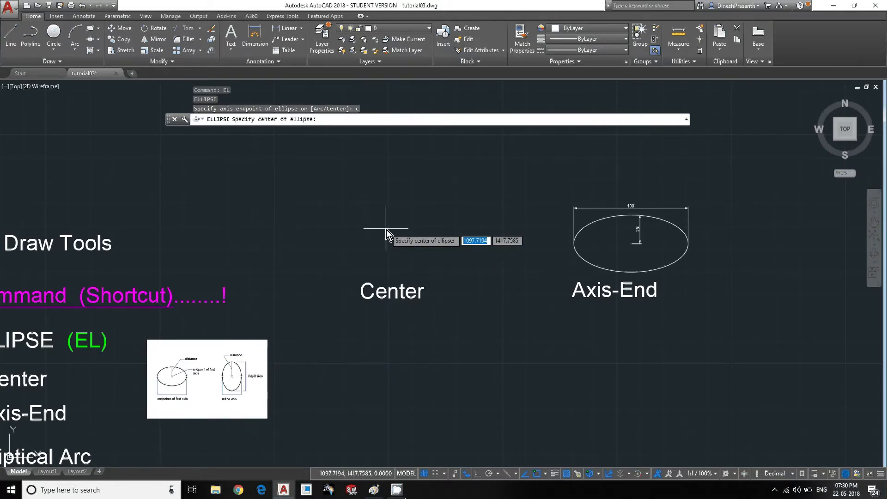
left_click(387, 228)
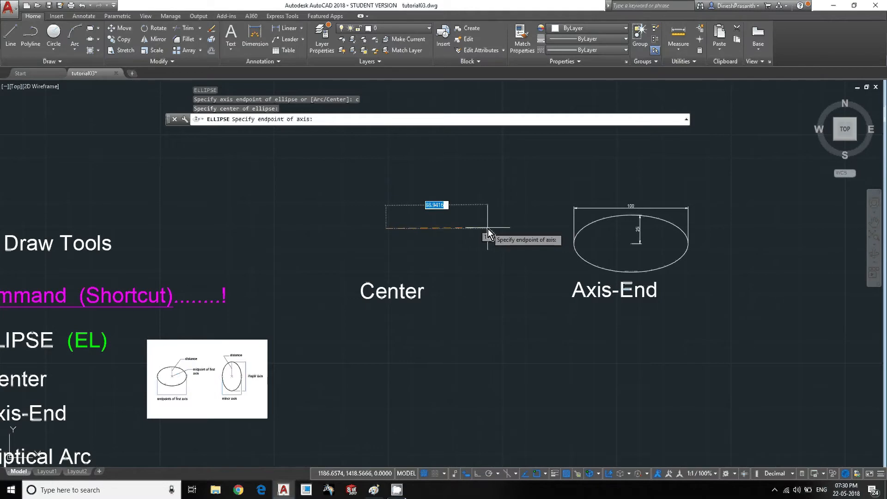
key("F8")
type("50,0")
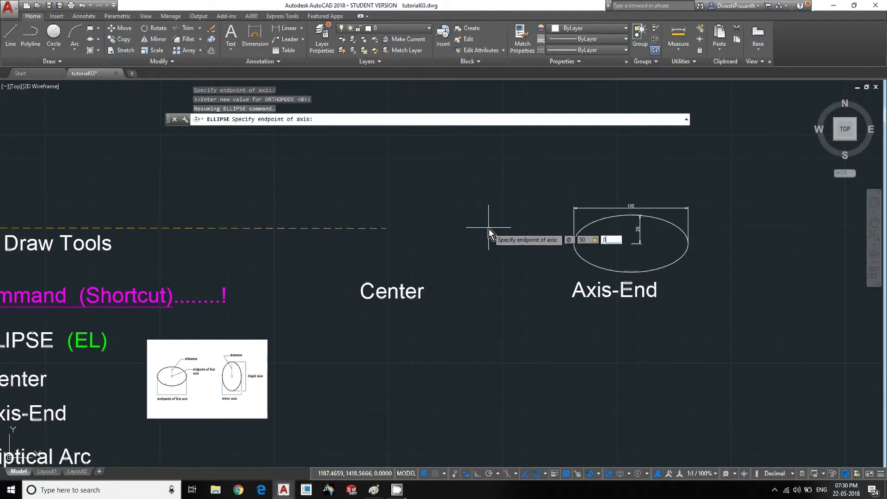
key("Return")
scroll(395, 229, "up", 4)
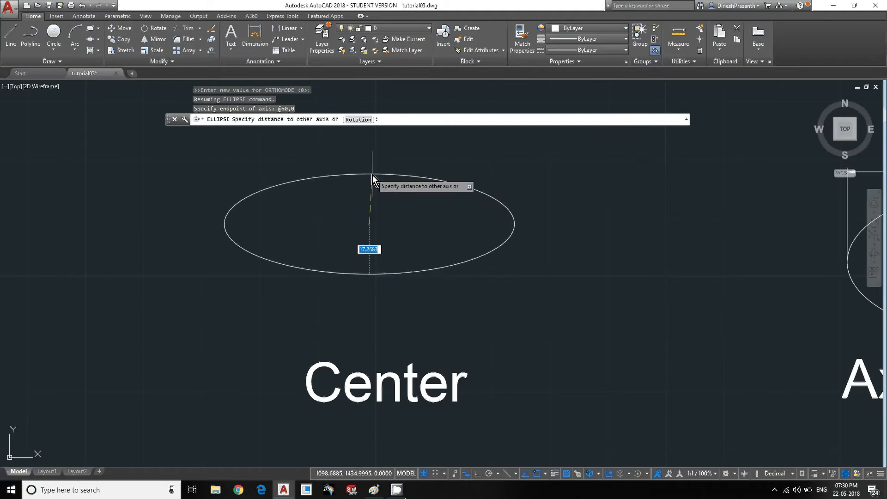
type("15")
key("Return")
middle_click_drag(368, 229, 390, 262)
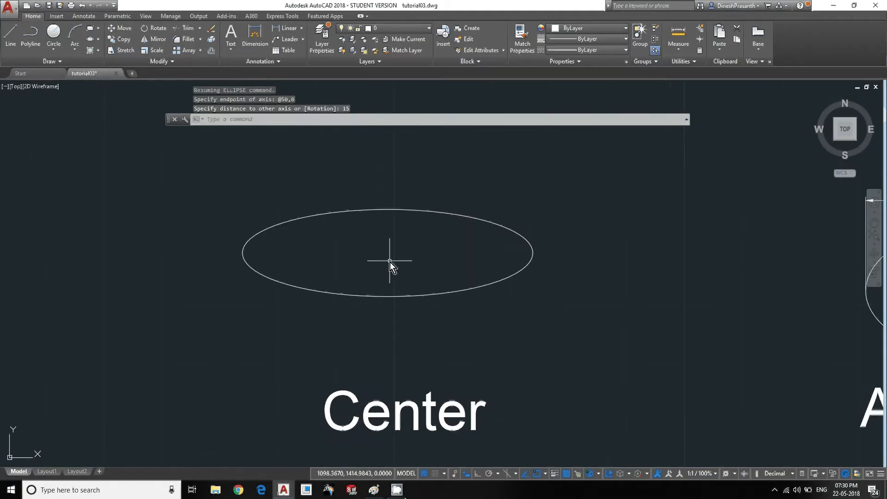
key("Escape")
- Add a horizontal linear dimension from the centre to the right quadrant of the Center ellipse, placed above it
type("dli")
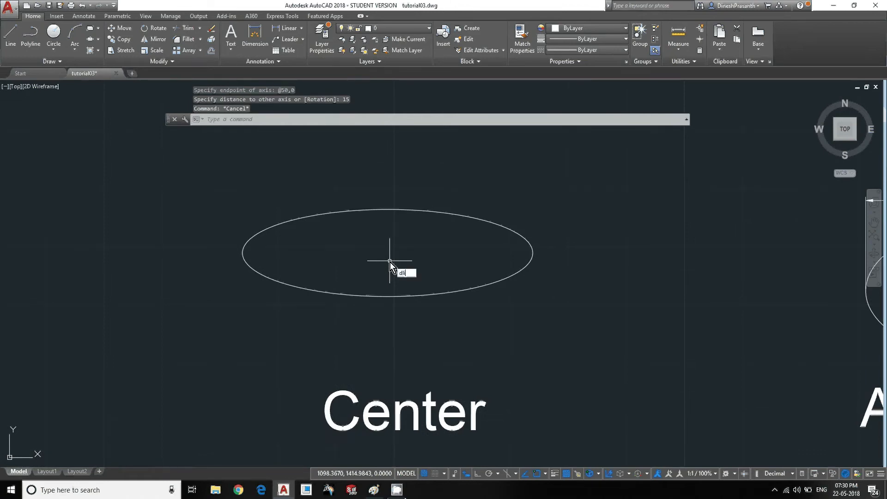
key("Return")
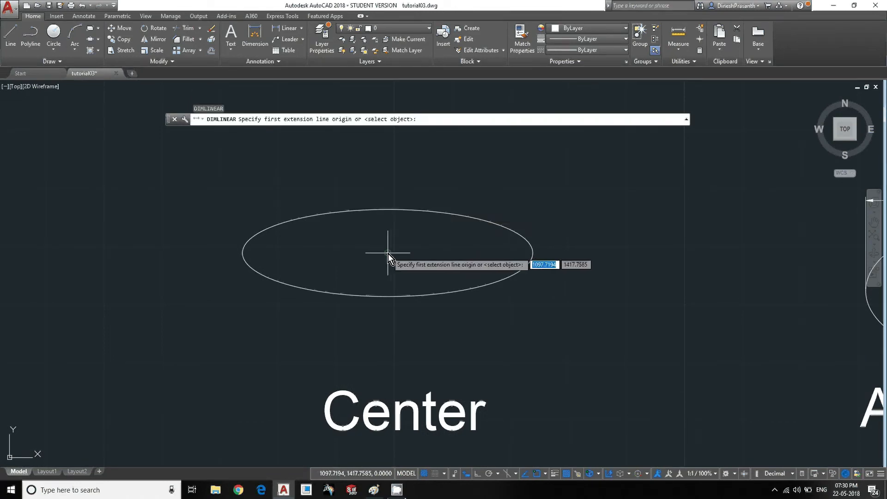
left_click(388, 253)
left_click(533, 253)
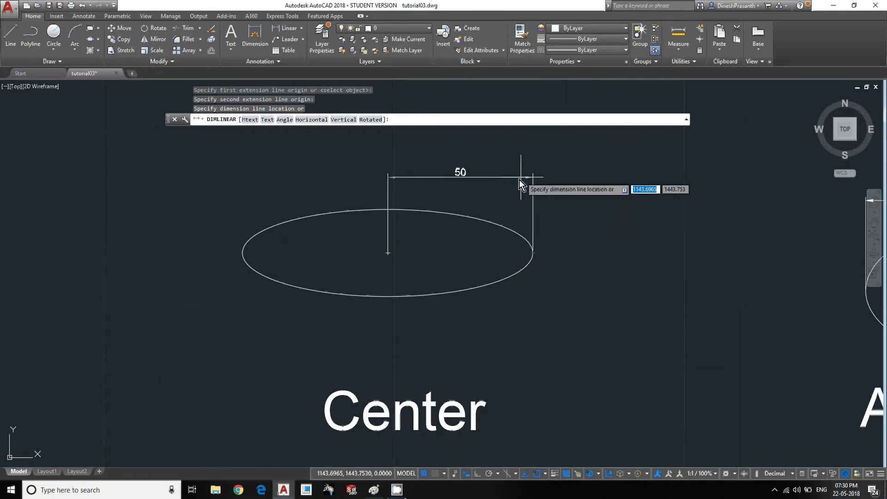
left_click(515, 187)
type("v")
key("Return")
key("Escape")
key("Return")
key("Escape")
key("Escape")
- Add a vertical linear dimension from the centre to the top quadrant of the Center ellipse
type("dli")
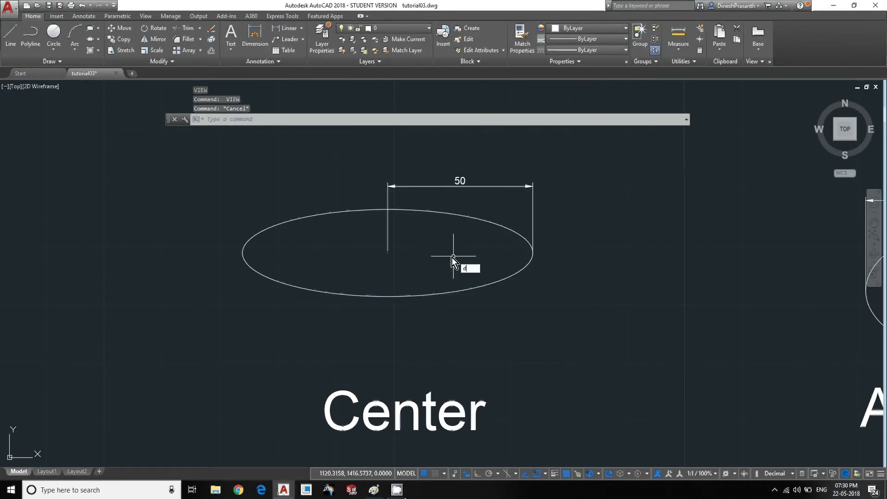
key("Return")
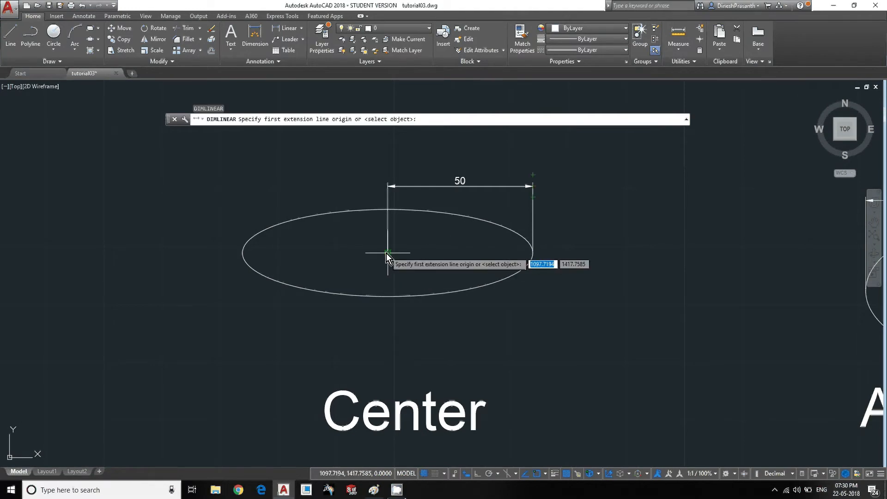
left_click(387, 253)
left_click(388, 210)
left_click(326, 192)
key("Escape")
key("Escape")
key("Escape")
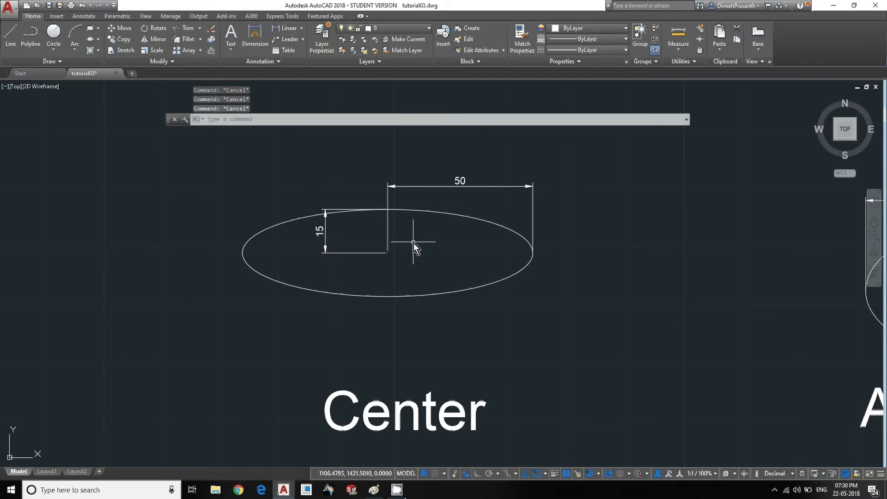
- Add a horizontal linear dimension between the left and right quadrants of the Center ellipse, placed below it
type("dli")
key("Return")
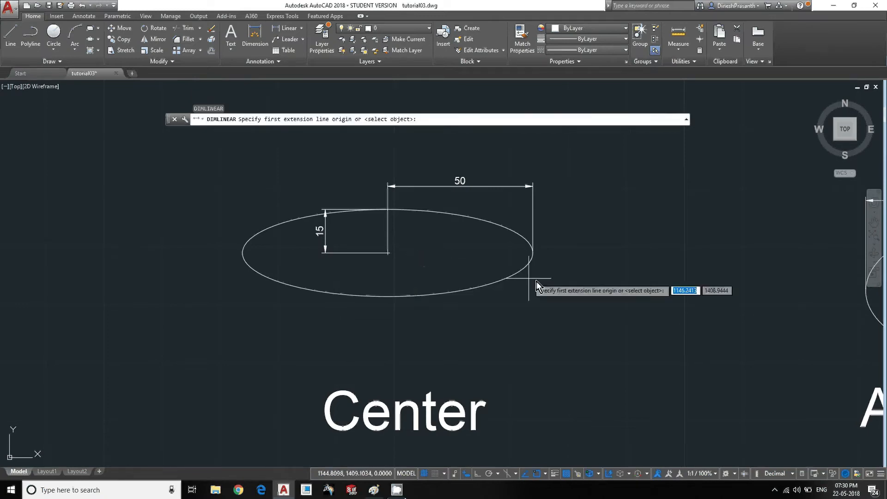
scroll(537, 281, "down", 2)
middle_click_drag(620, 282, 367, 245)
scroll(573, 195, "up", 4)
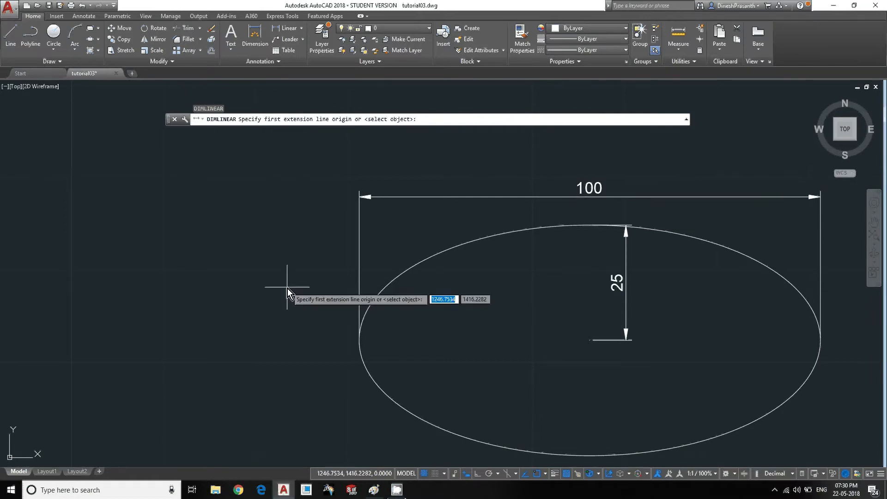
scroll(287, 288, "down", 4)
middle_click_drag(288, 288, 630, 258)
scroll(397, 231, "up", 2)
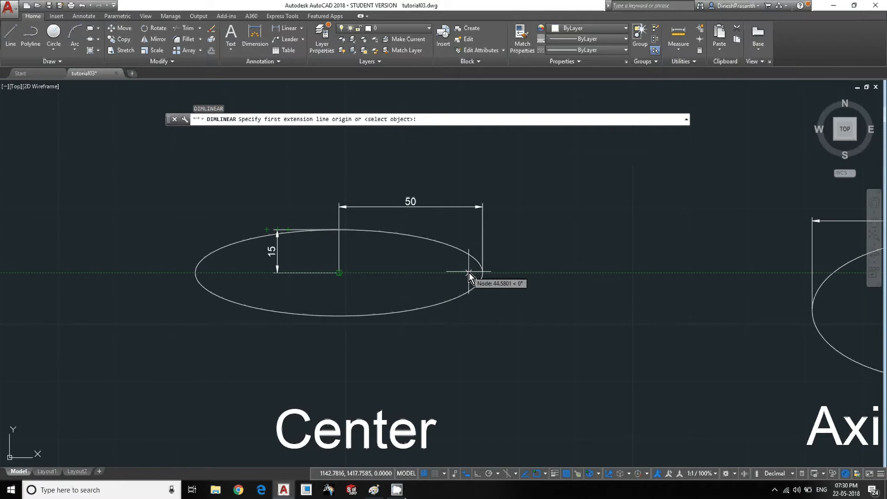
left_click(484, 273)
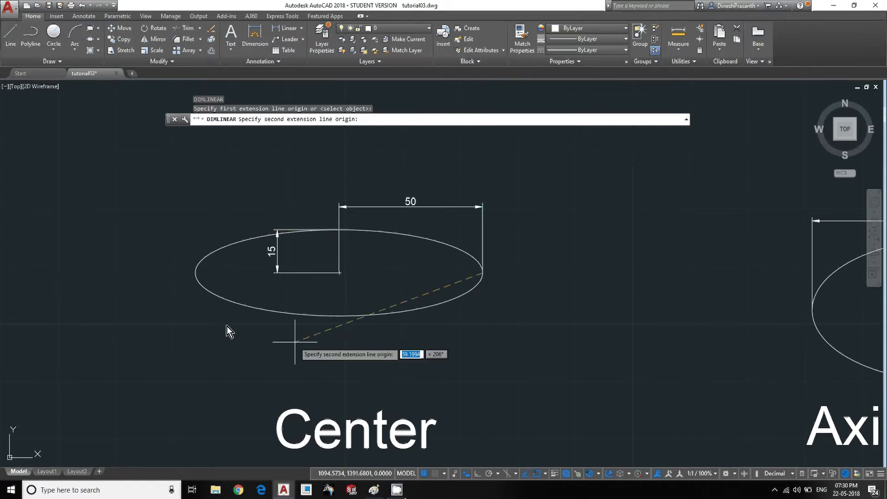
left_click(196, 273)
left_click(265, 351)
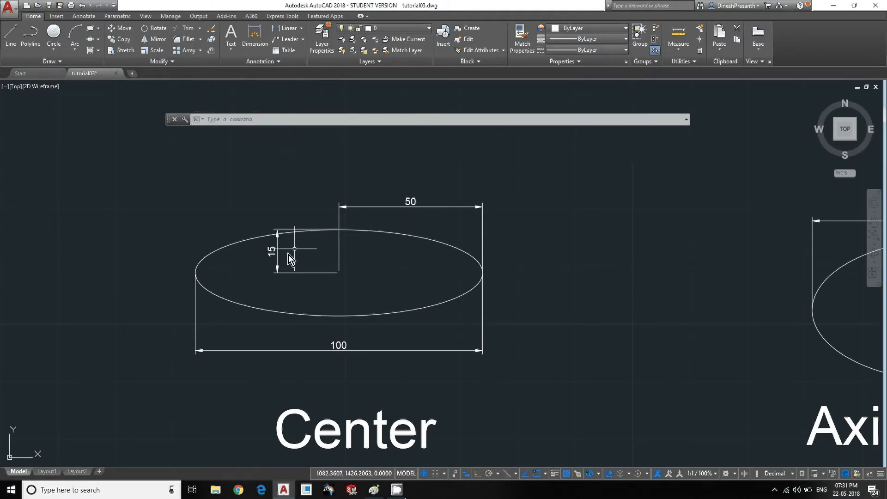
scroll(401, 294, "down", 2)
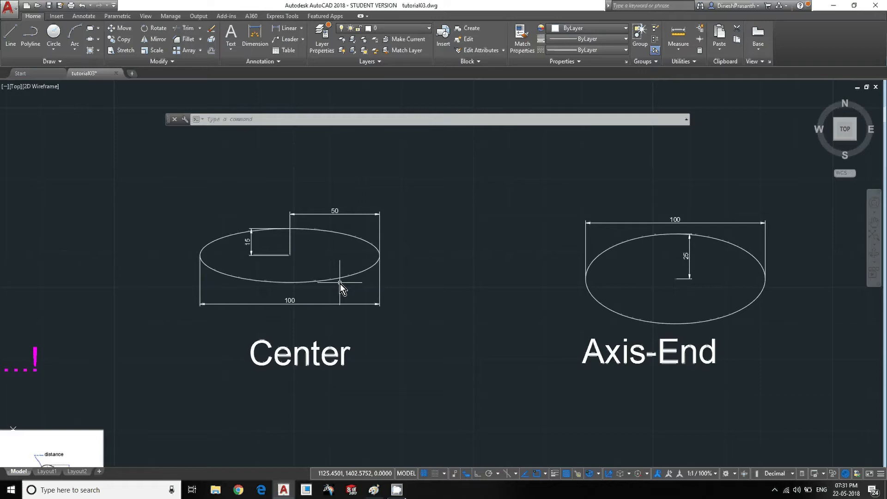
scroll(341, 288, "down", 4)
scroll(325, 340, "up", 4)
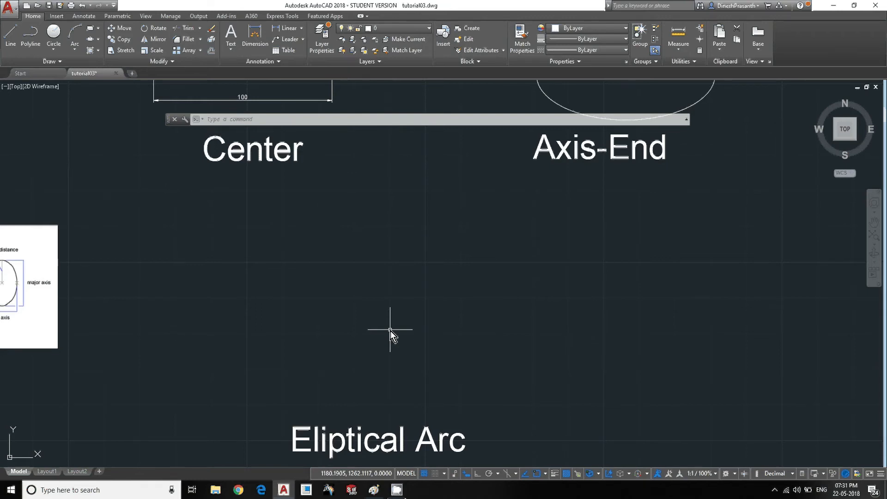
type("el")
key("Return")
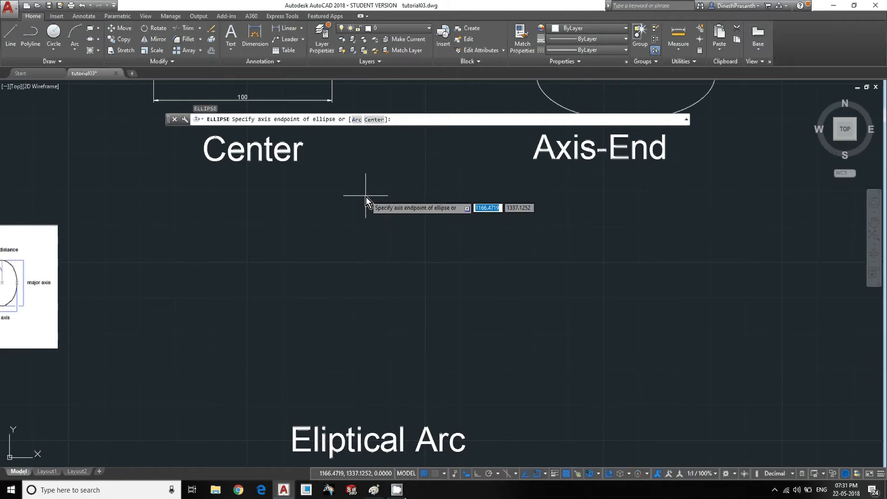
type("a")
key("Return")
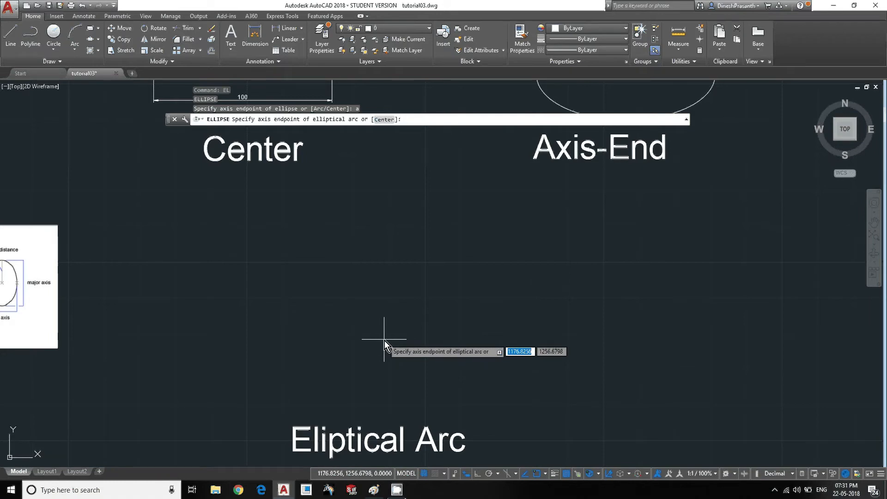
left_click(301, 386)
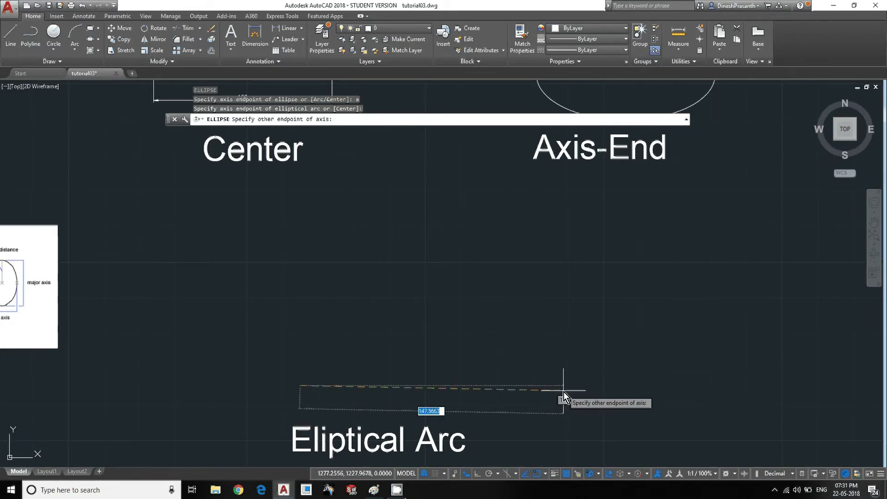
type("100")
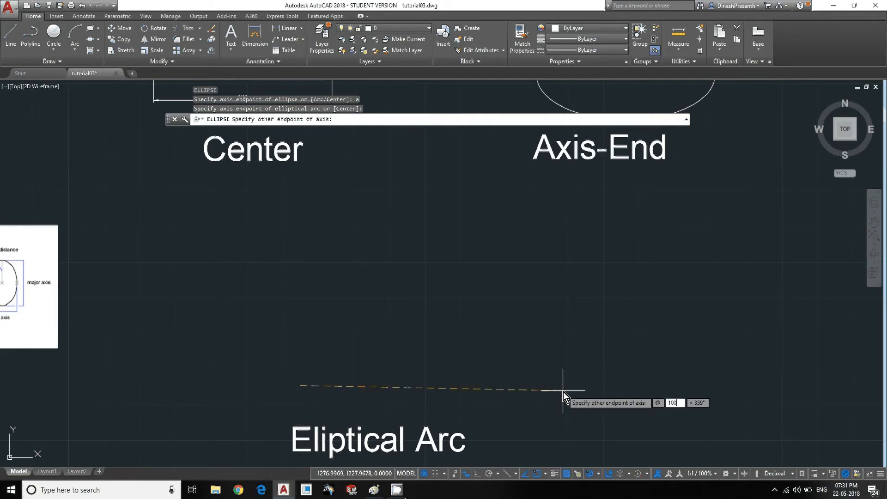
key("Tab")
type("0")
key("Return")
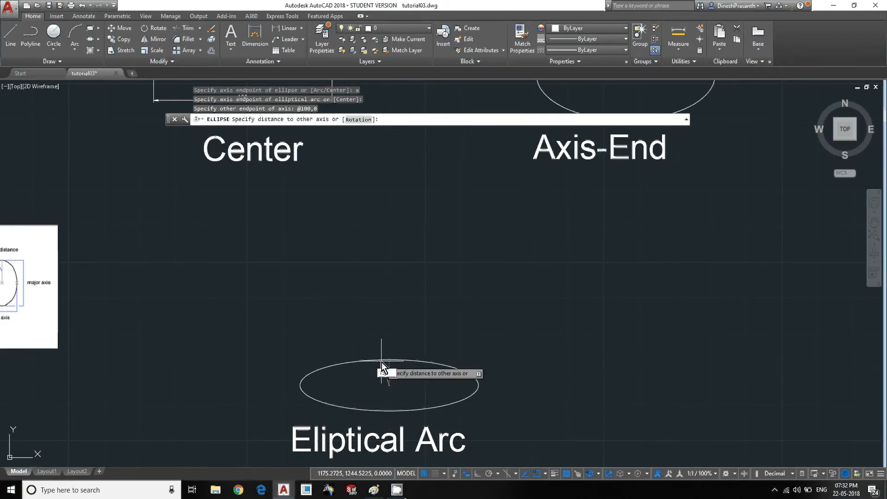
key("Return")
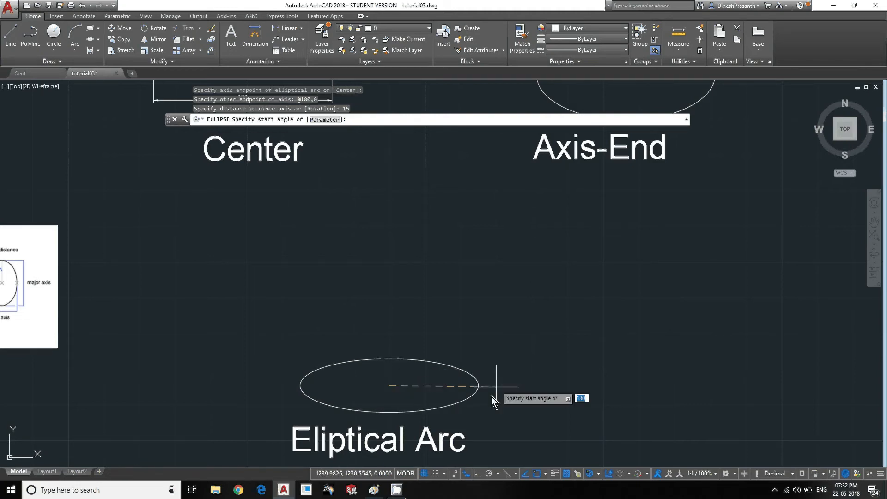
- Start the elliptical arc at its right axis end and finish it on the lower left, keeping the upper part
middle_click_drag(429, 395, 440, 297)
scroll(409, 290, "up", 4)
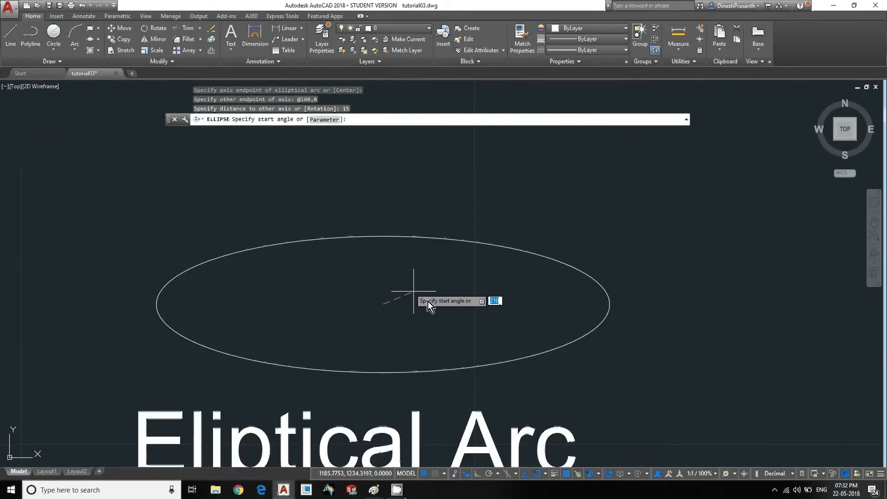
middle_click_drag(634, 315, 640, 302)
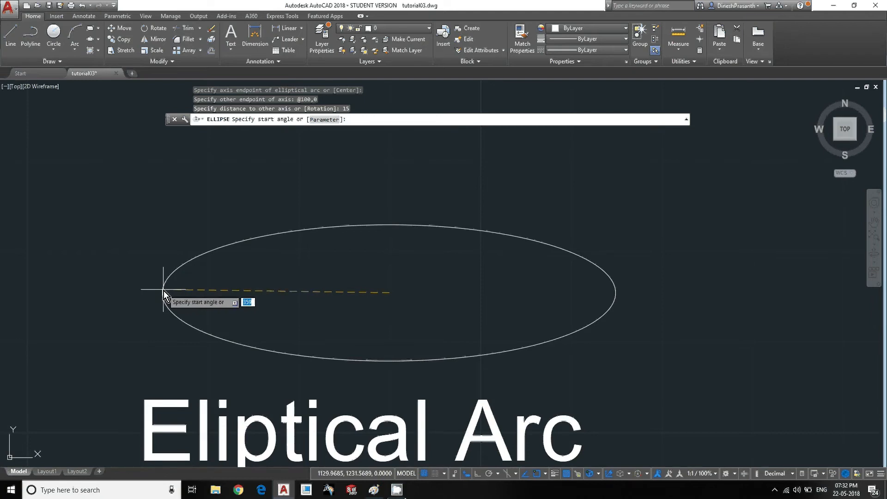
left_click(618, 293)
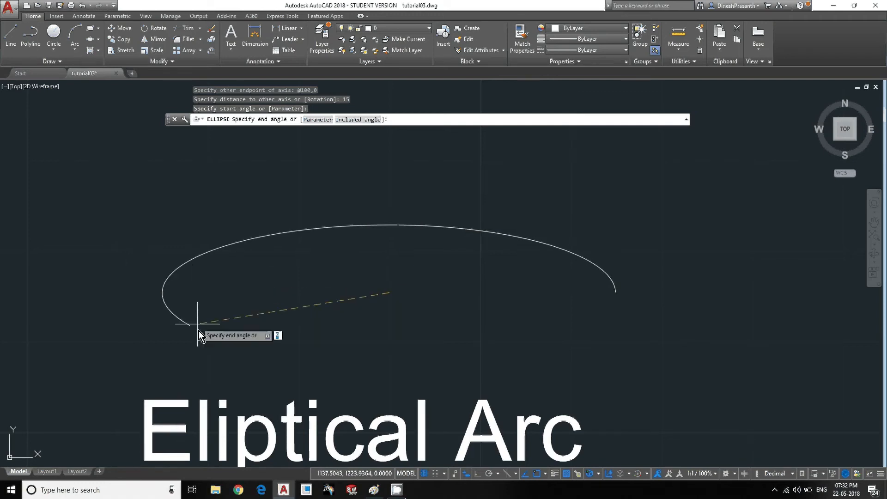
left_click(277, 324)
- Move the elliptical arc upward, farther from its Eliptical Arc label
middle_click_drag(495, 285, 381, 287)
scroll(446, 285, "down", 2)
mouse_move(449, 284)
middle_mouse_down()
mouse_move(336, 283)
mouse_move(390, 283)
middle_mouse_up()
scroll(337, 283, "down", 2)
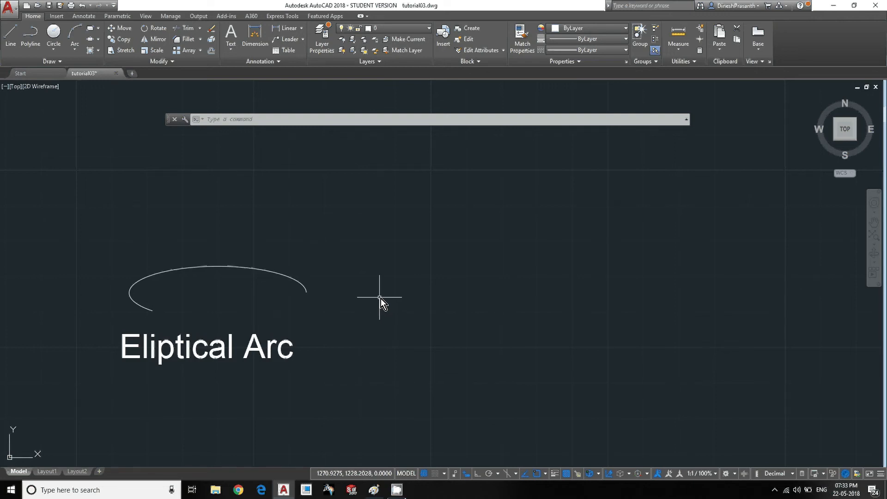
left_click(324, 309)
left_click(129, 222)
type("m")
key("Return")
left_click(411, 341)
key("Escape")
key("Escape")
key("Escape")
key("Escape")
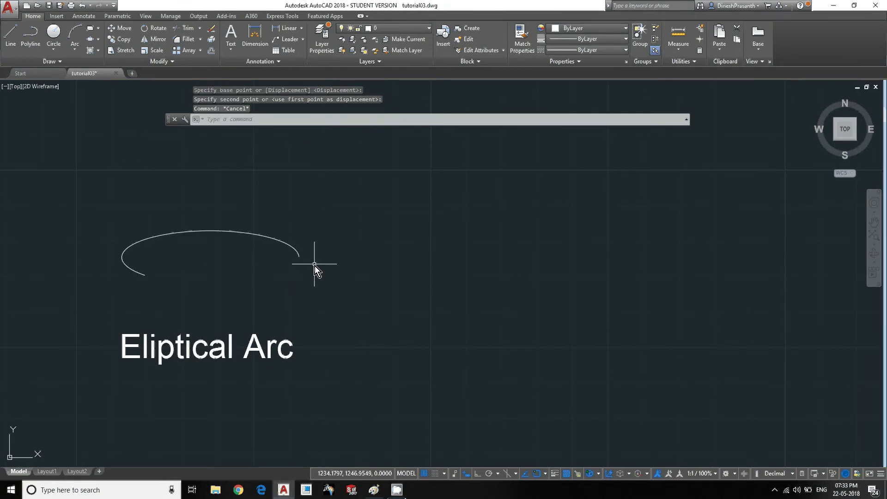
type("el")
key("Return")
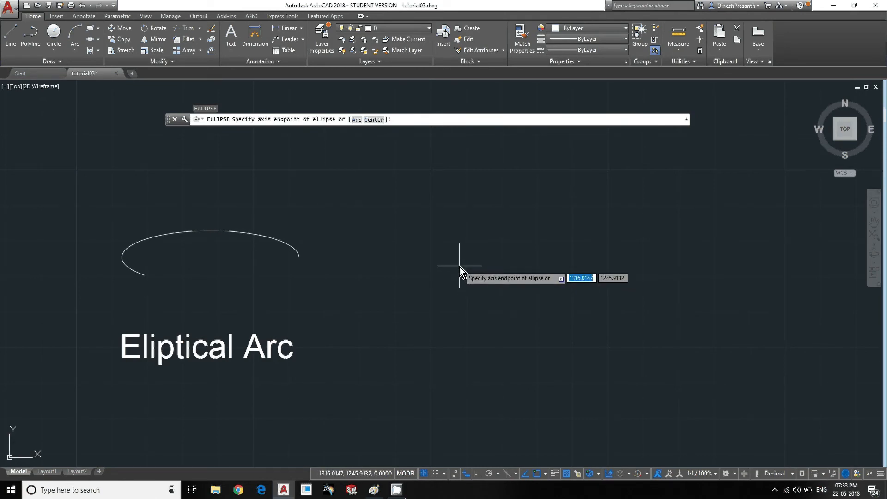
type("a")
key("Return")
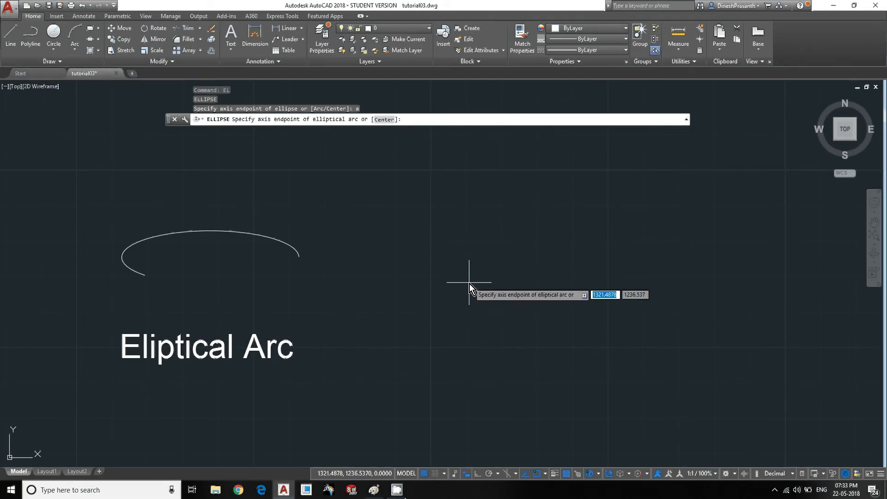
type("c")
key("Return")
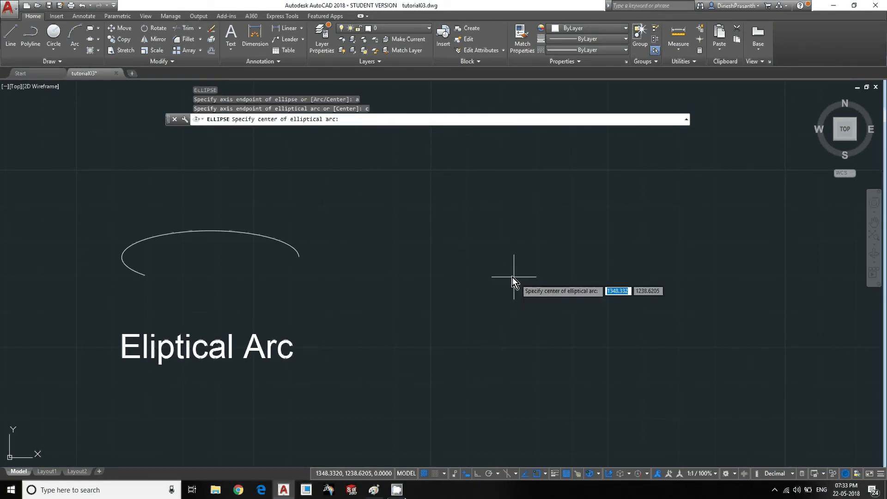
left_click(480, 273)
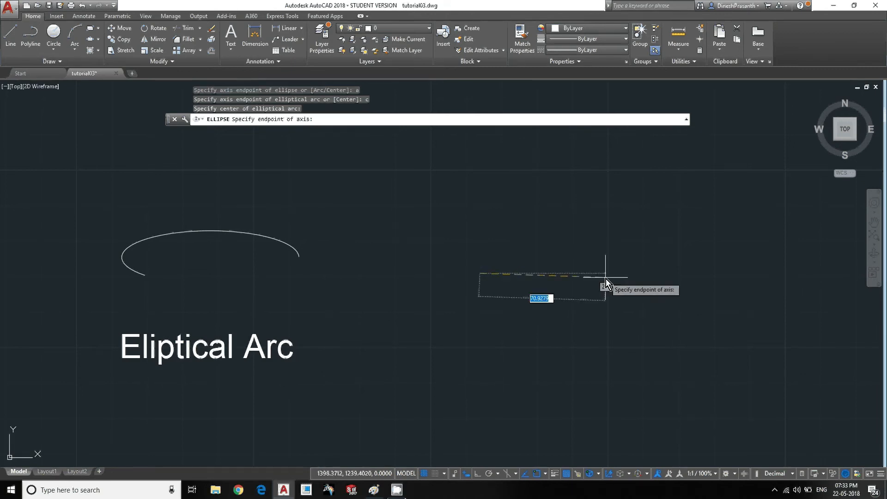
type("@ ")
type("40")
key("Tab")
type("0")
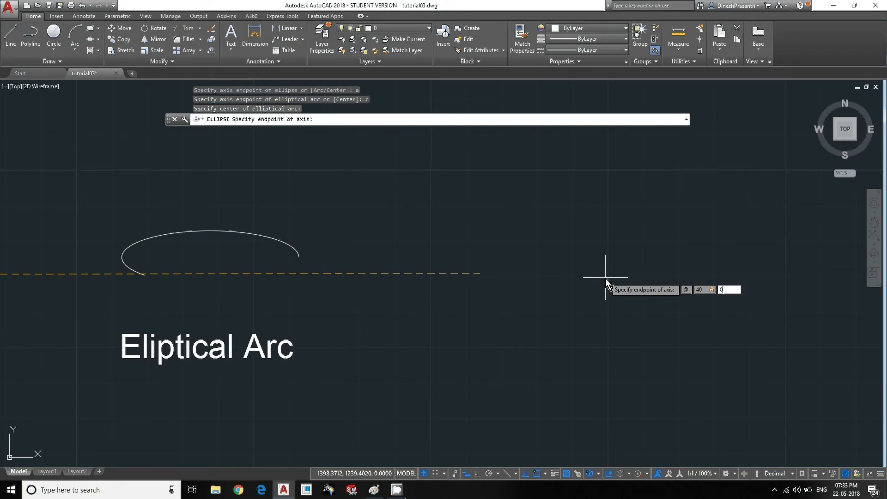
key("Return")
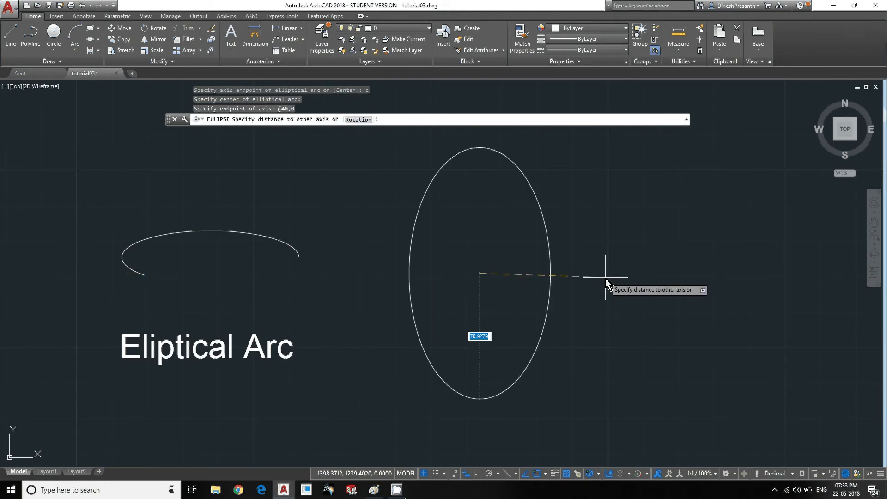
type("15")
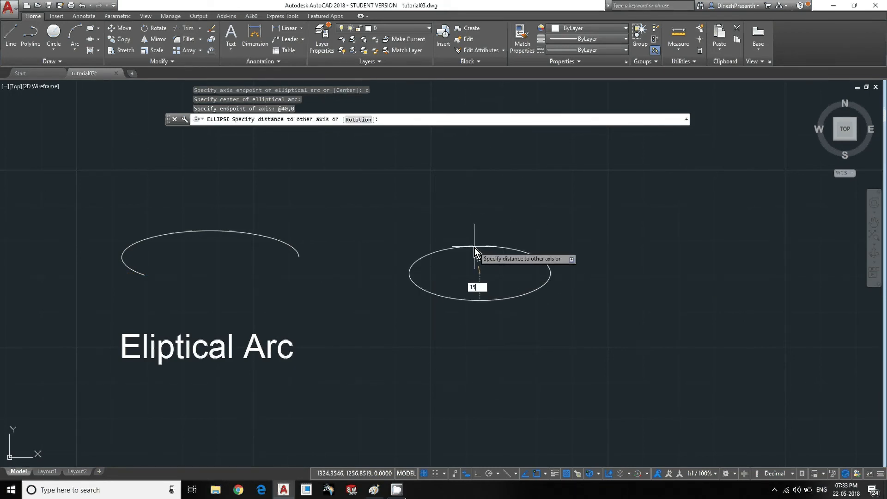
key("Return")
- Start the second elliptical arc at its left axis end and finish it near the right axis end, keeping the lower half
scroll(501, 295, "up", 4)
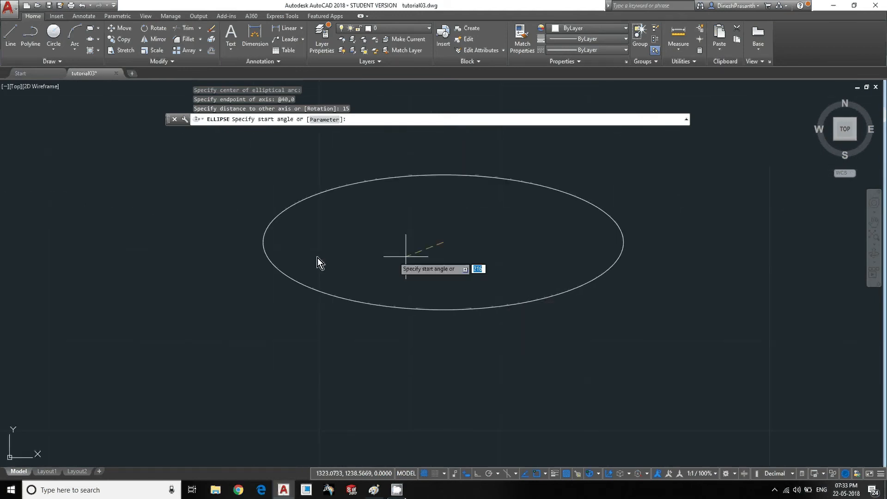
left_click(263, 242)
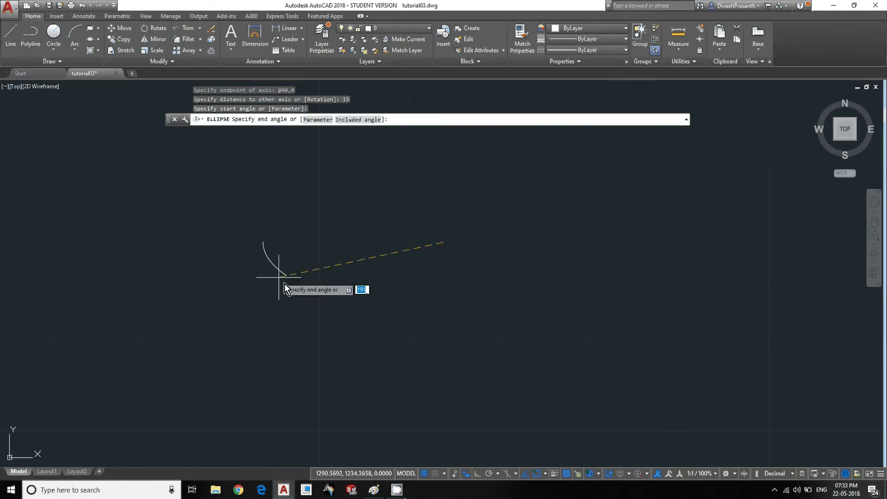
left_click(608, 240)
scroll(596, 277, "down", 4)
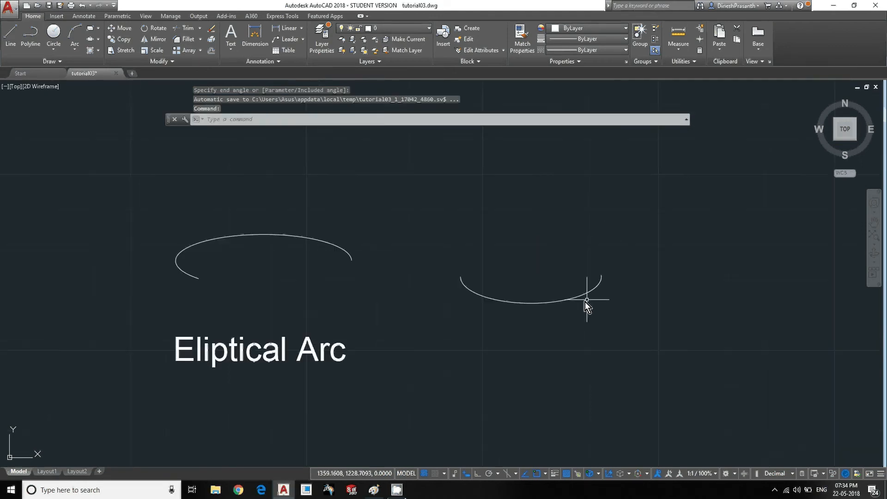
- Place a single point above the lower Point - (PO) label with the POINT command
middle_click_drag(436, 325, 461, 325)
scroll(462, 326, "down", 4)
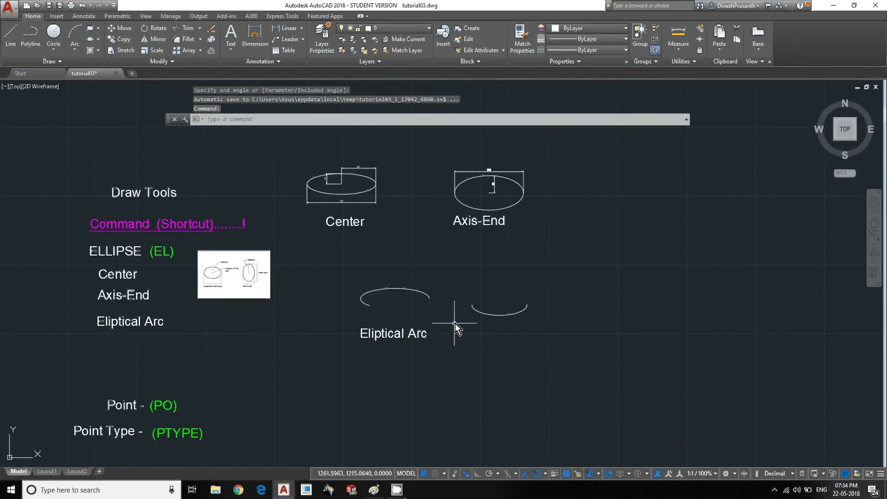
scroll(426, 277, "up", 2)
mouse_move(423, 284)
middle_mouse_down()
mouse_move(424, 323)
mouse_move(423, 223)
middle_mouse_up()
scroll(424, 323, "down", 3)
scroll(406, 300, "up", 2)
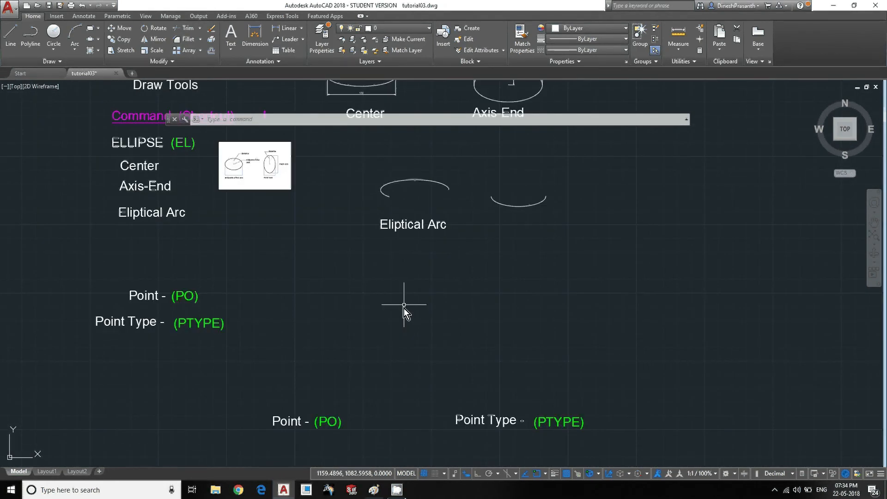
middle_click_drag(404, 307, 427, 252)
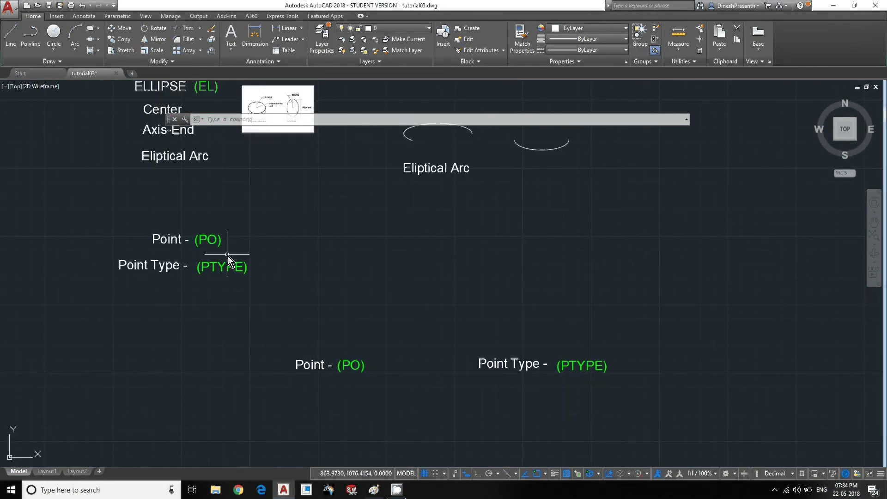
scroll(273, 293, "up", 2)
scroll(276, 290, "down", 2)
scroll(258, 282, "up", 2)
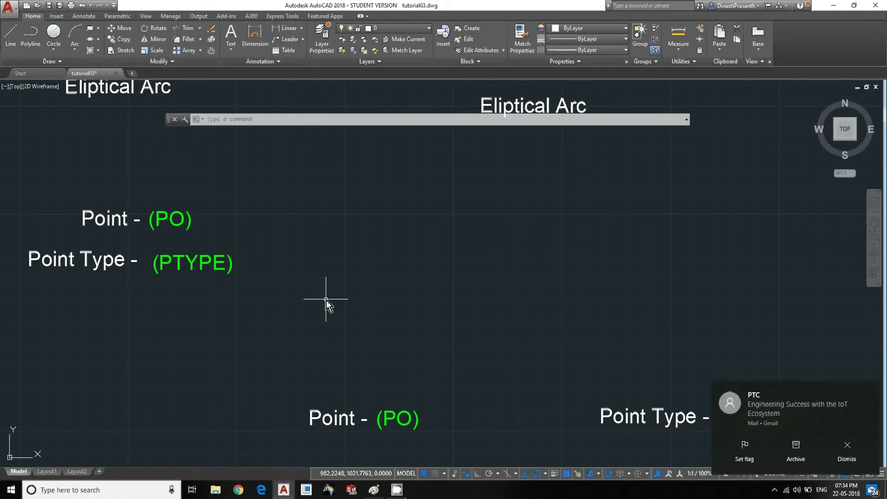
left_click_drag(794, 411, 866, 406)
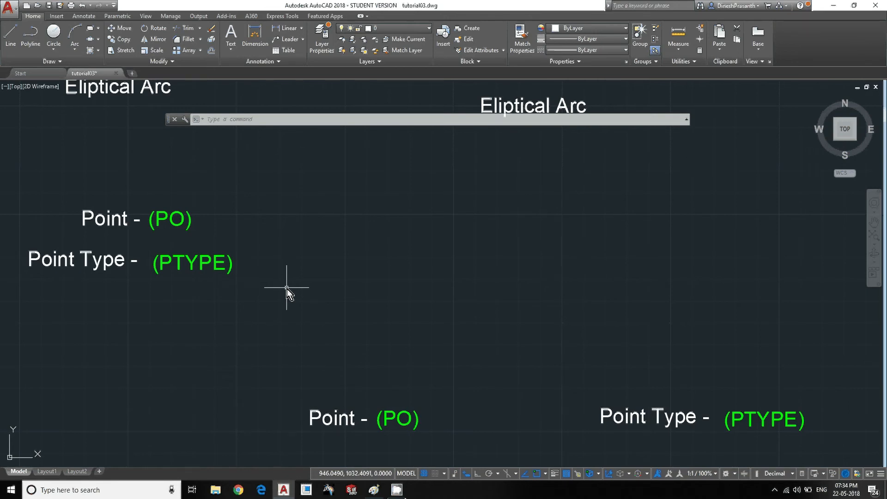
type("po")
key("Return")
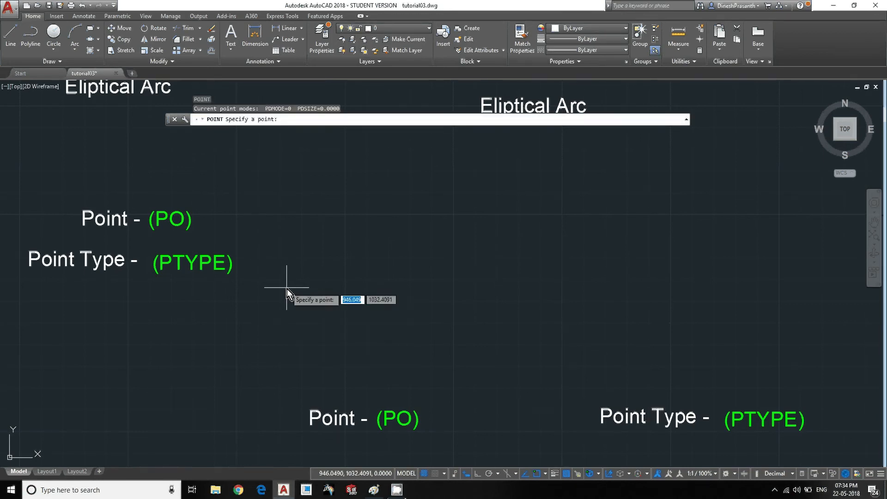
left_click(347, 344)
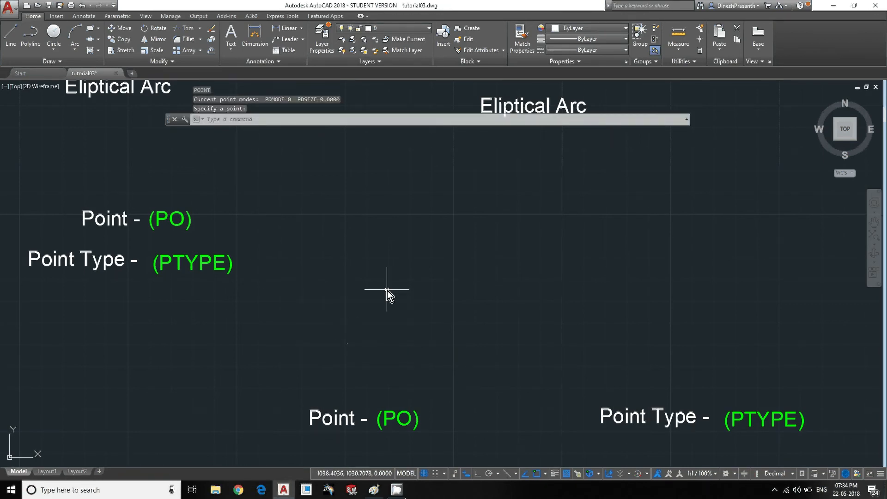
- Place five more single points scattered above the lower Point - (PO) label with the POINT command
key("Return")
left_click(396, 322)
key("Return")
left_click(389, 262)
key("Return")
left_click(365, 294)
key("Return")
left_click(420, 294)
left_click(433, 352)
left_click(432, 352)
left_click(447, 351)
- Examine how the points placed above the lower Point - (PO) label are displayed
middle_click_drag(379, 371, 353, 330)
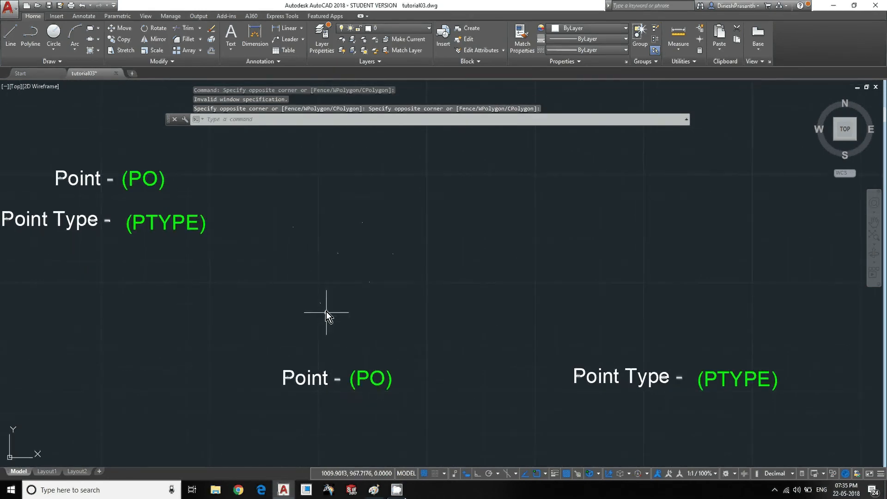
scroll(327, 296, "up", 2)
middle_click_drag(327, 297, 336, 306)
mouse_move(399, 344)
middle_mouse_down()
mouse_move(404, 358)
mouse_move(424, 307)
middle_mouse_up()
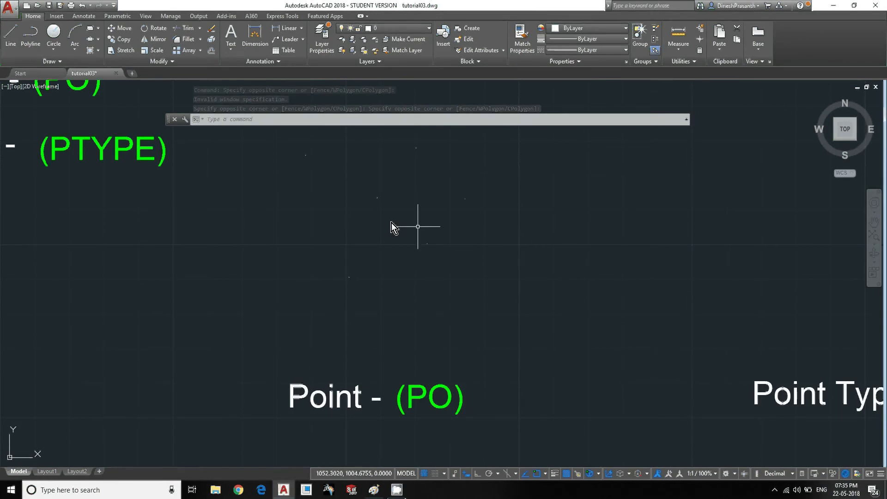
middle_click_drag(372, 257, 372, 261)
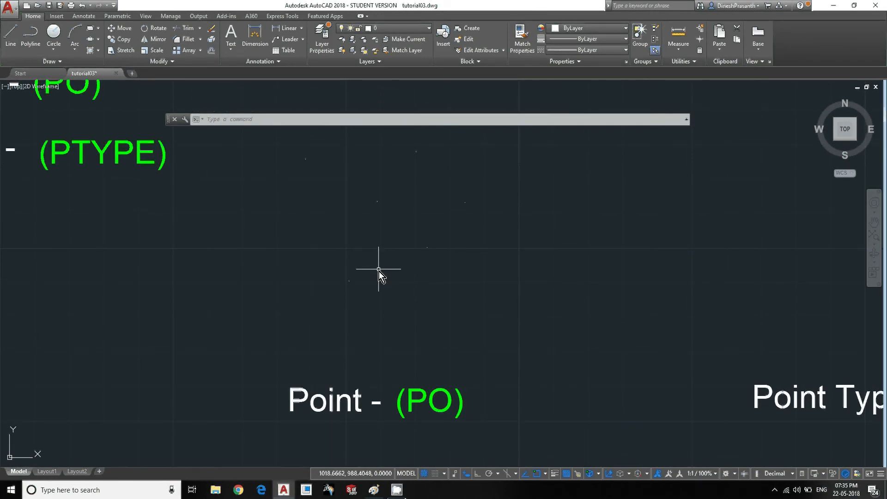
scroll(379, 272, "down", 2)
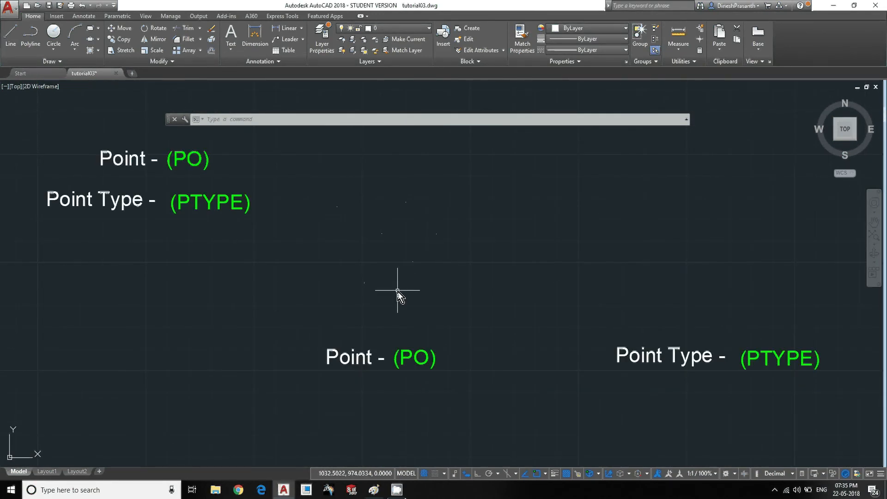
middle_click_drag(370, 226, 410, 254)
scroll(410, 254, "up", 5)
scroll(463, 287, "down", 5)
middle_click_drag(452, 282, 370, 259)
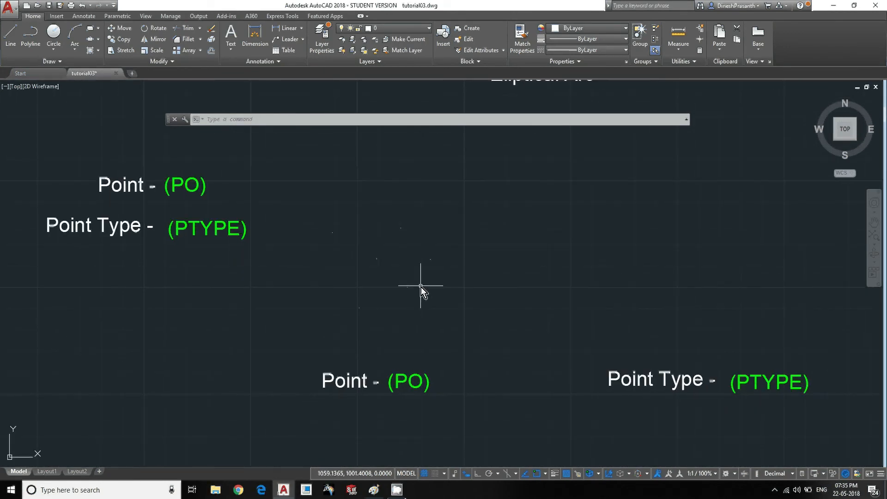
type("l")
key("Return")
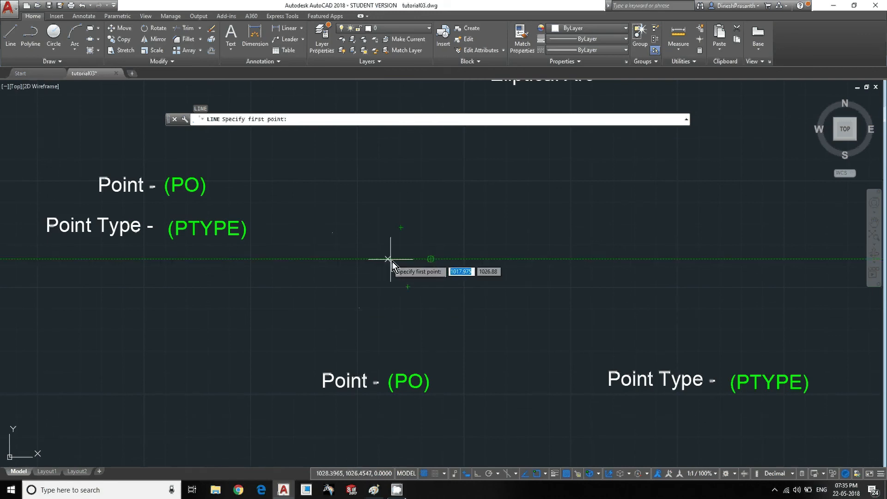
key("Escape")
- Move the lower Point Type - (PTYPE) label to just above the group of points
scroll(438, 319, "down", 4)
mouse_move(438, 318)
middle_mouse_down()
mouse_move(404, 273)
mouse_move(414, 290)
mouse_move(374, 304)
middle_mouse_up()
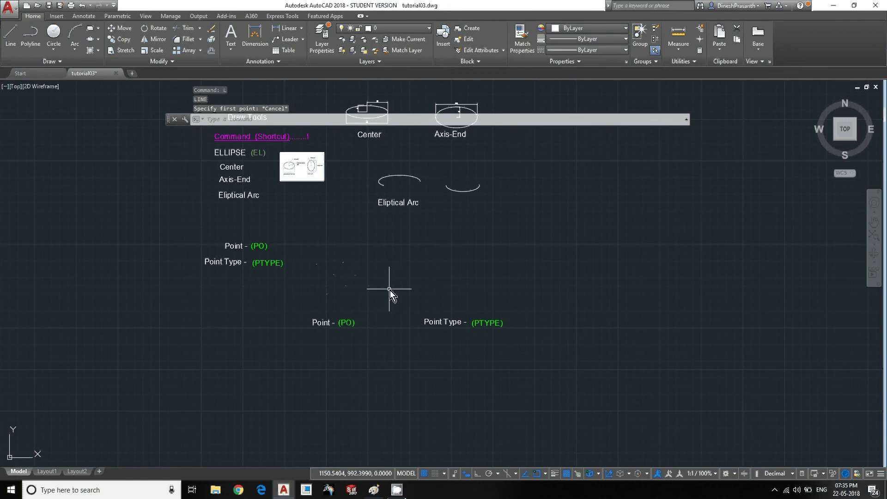
scroll(448, 333, "up", 2)
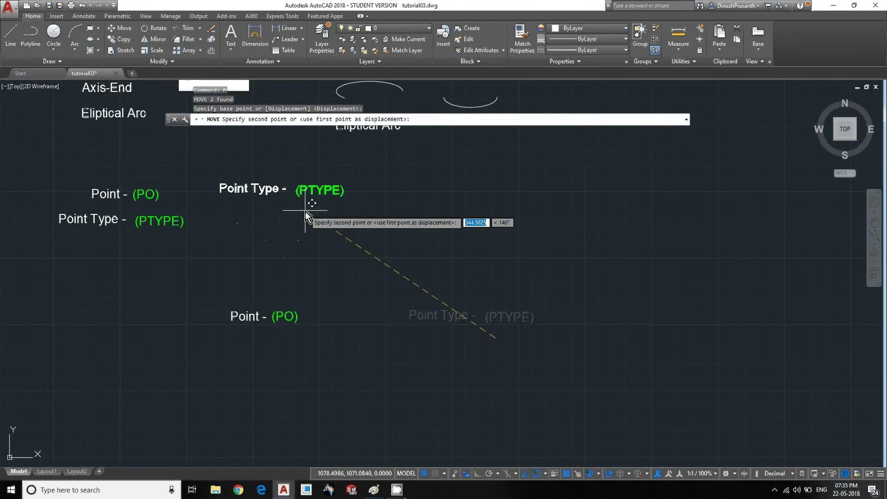
left_click(306, 212)
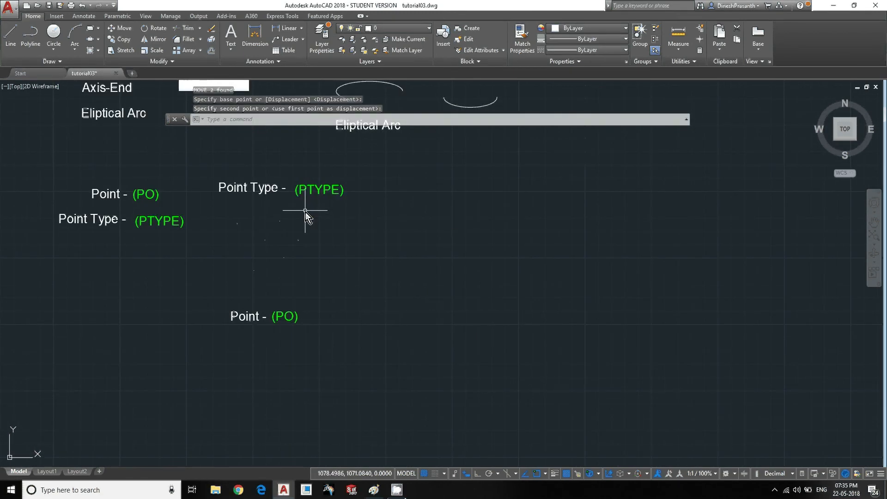
- Change the point style to the plus-sign marker with the PTYPE command
scroll(390, 270, "up", 2)
middle_click_drag(390, 269, 370, 311)
scroll(371, 310, "up", 2)
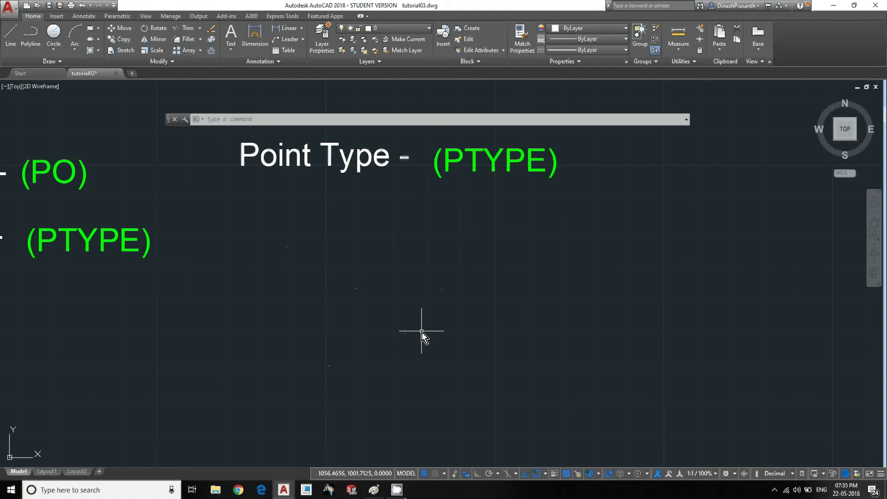
type("P")
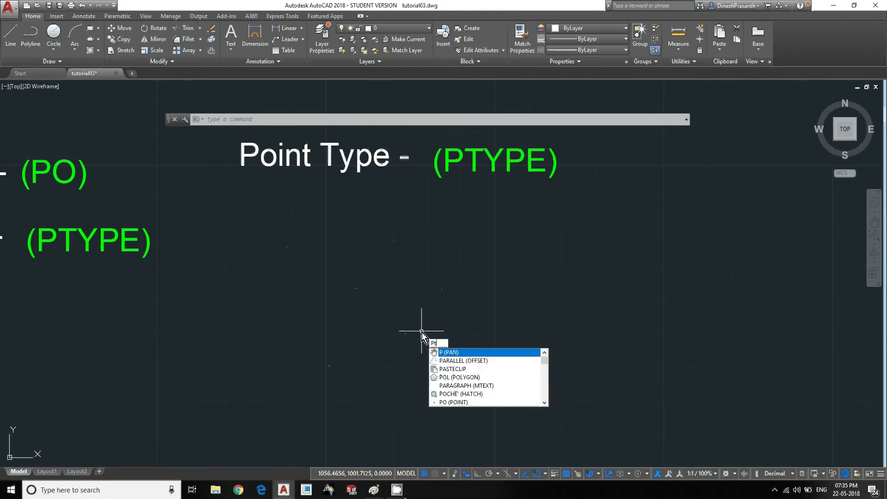
type("TYPE")
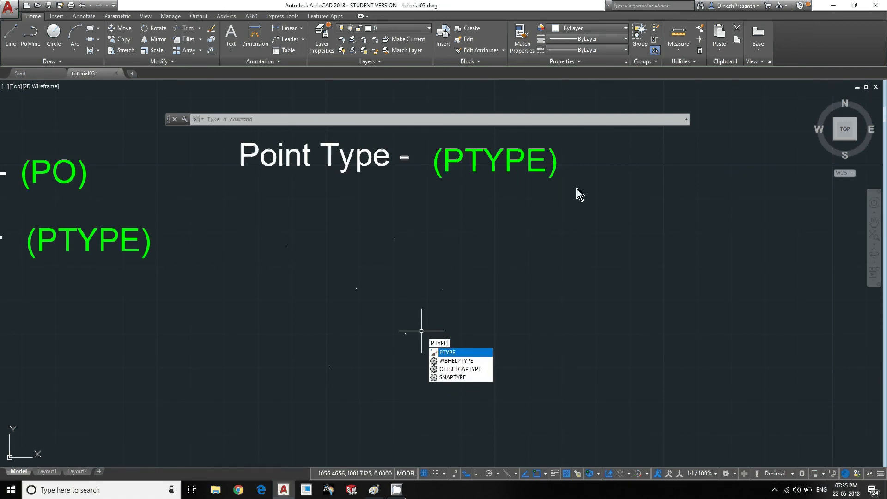
key("Return")
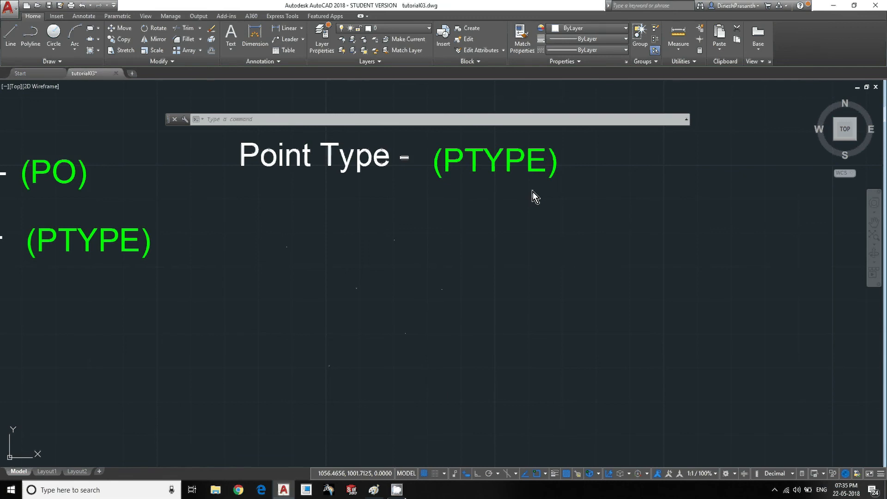
left_click_drag(449, 170, 221, 248)
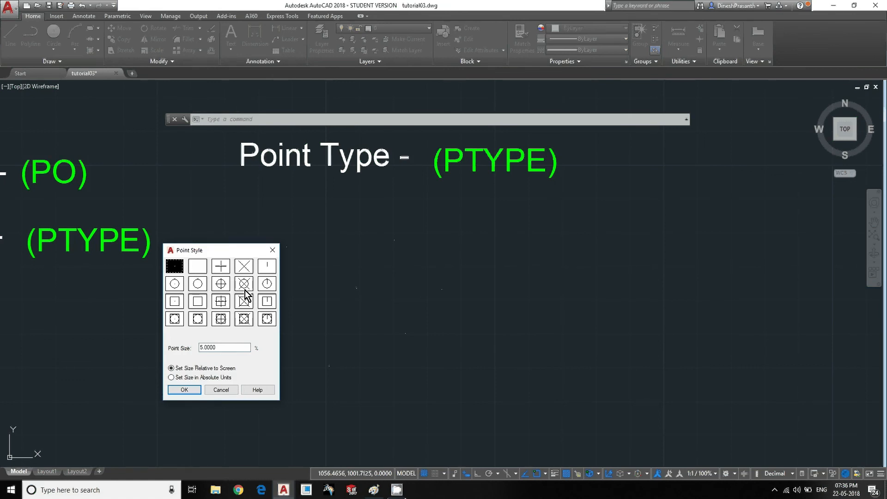
left_click_drag(222, 256, 541, 214)
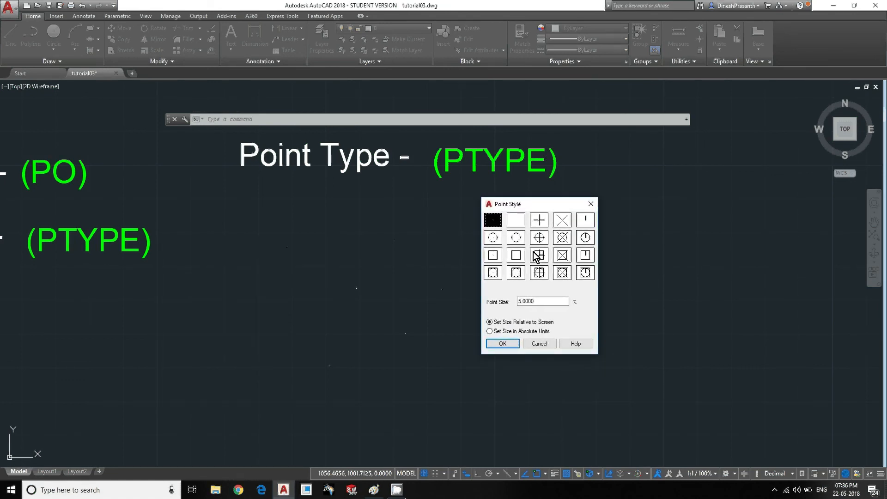
left_click(540, 223)
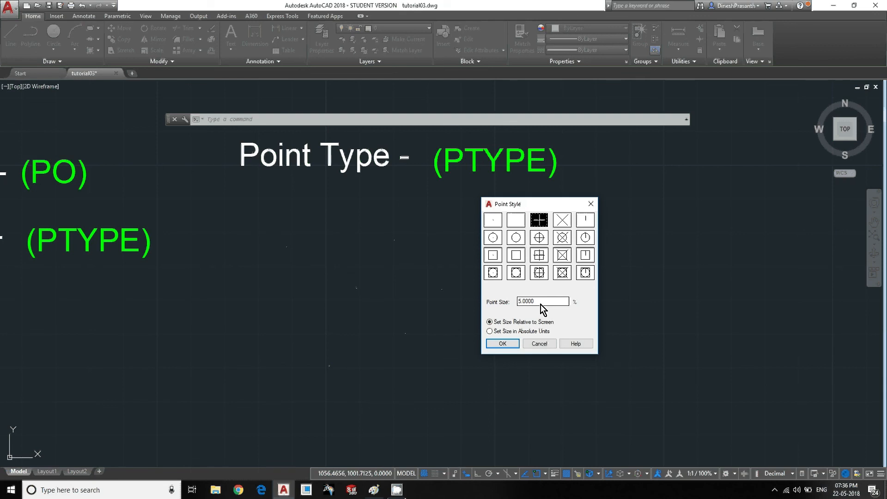
left_click(501, 345)
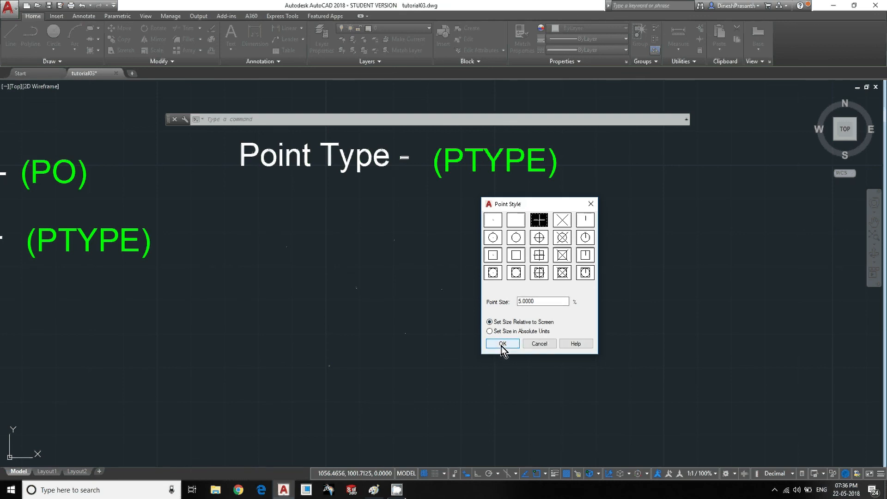
middle_click_drag(319, 318, 363, 305)
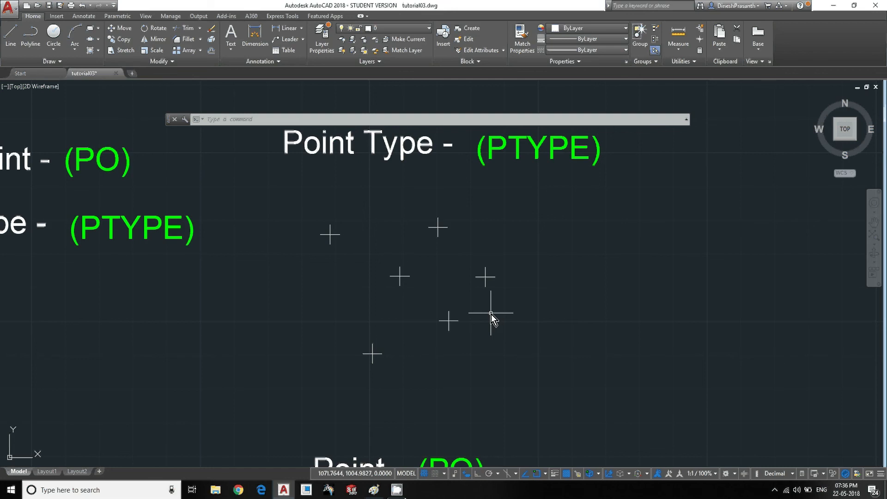
scroll(489, 322, "down", 2)
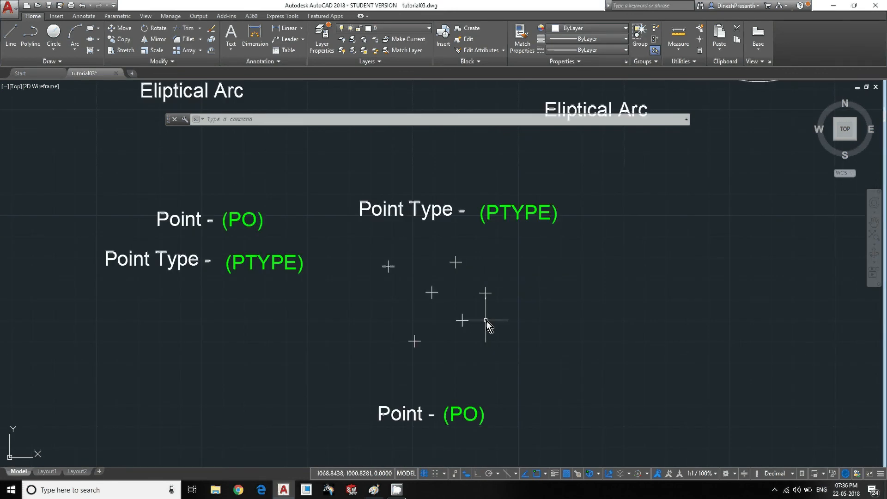
middle_click_drag(489, 322, 378, 292)
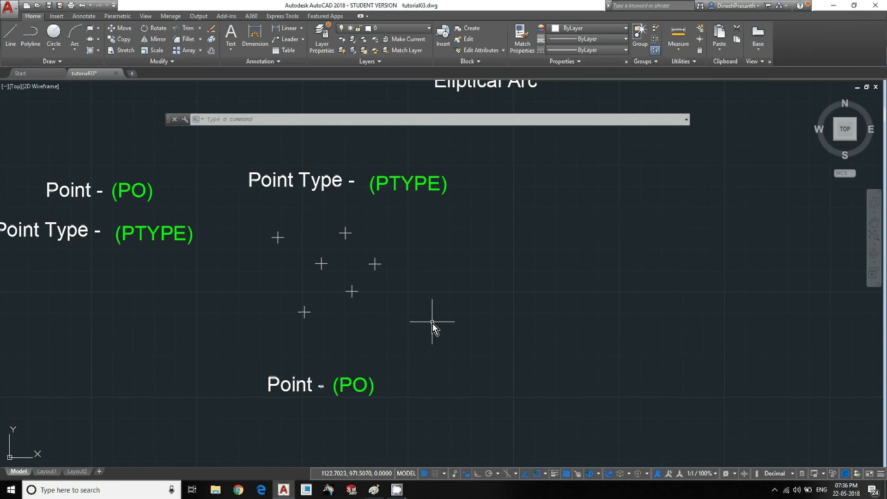
scroll(429, 324, "down", 3)
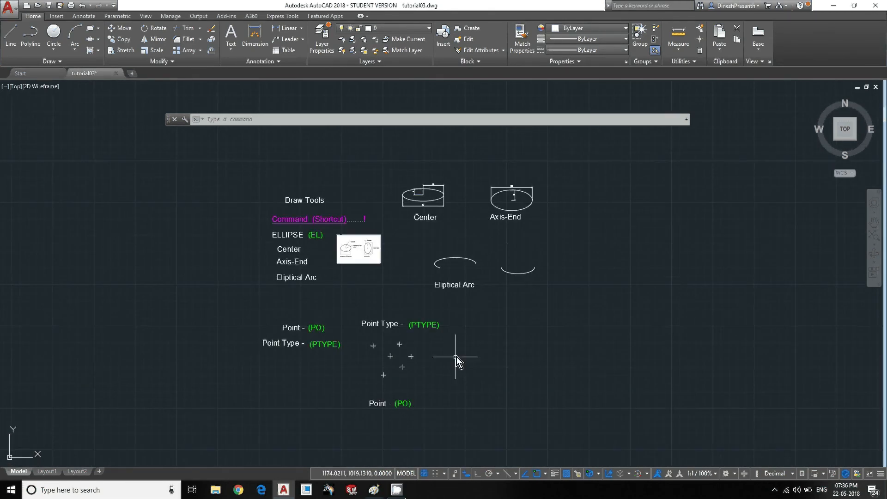
middle_click_drag(457, 356, 420, 338)
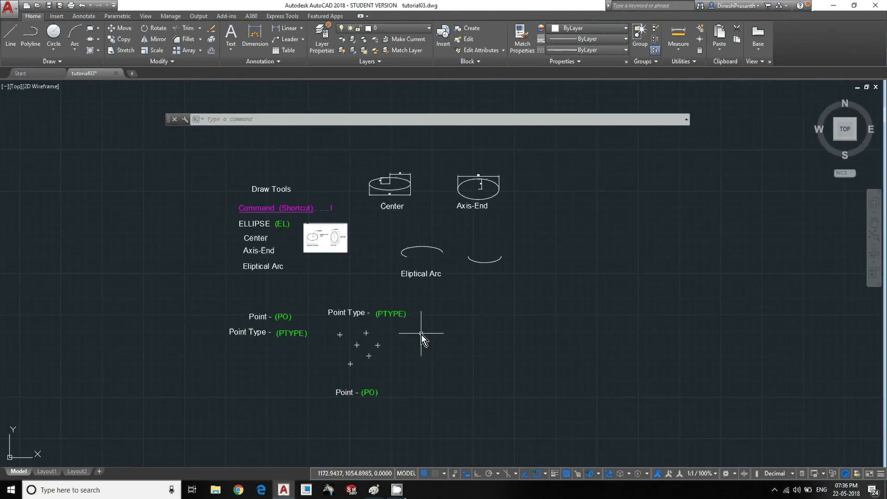